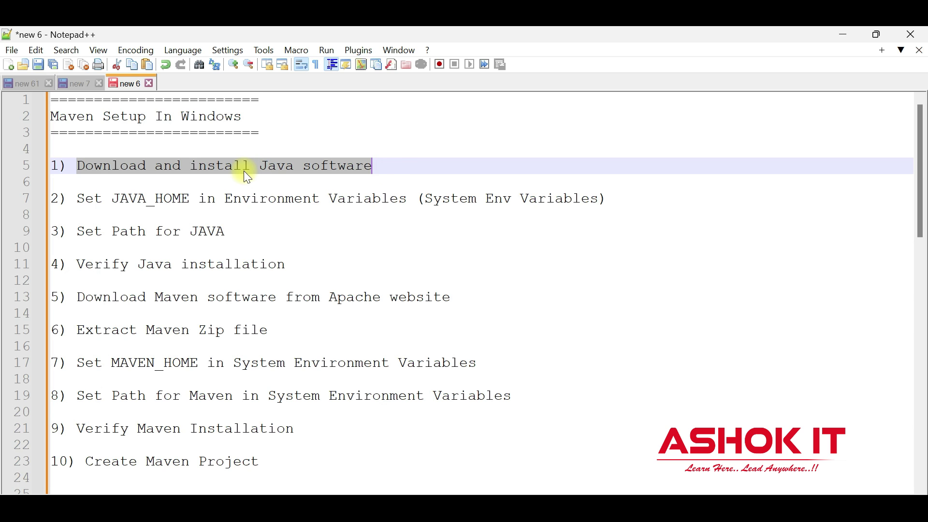
Highlight the JAVA_HOME, Set Path for JAVA and Verify Java installation steps in the notes.
drag(109, 198, 610, 203)
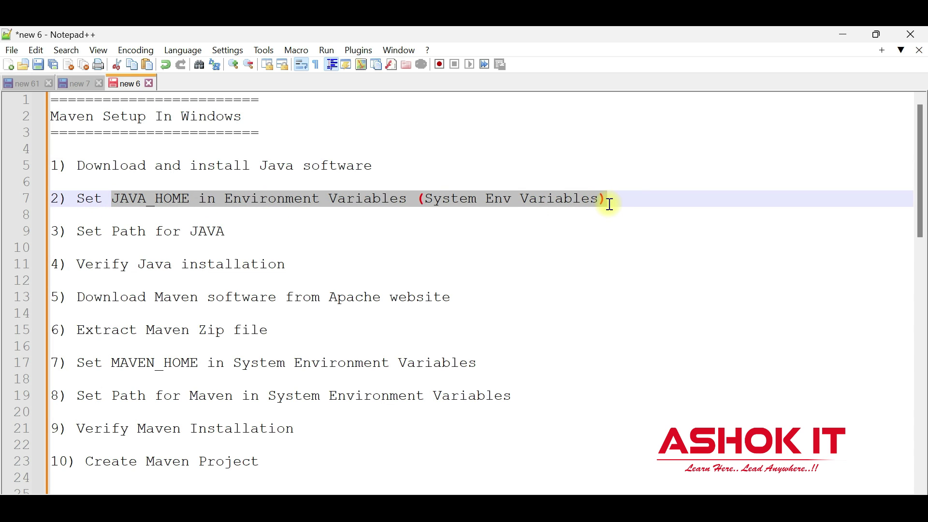
drag(76, 232, 247, 237)
drag(83, 264, 282, 270)
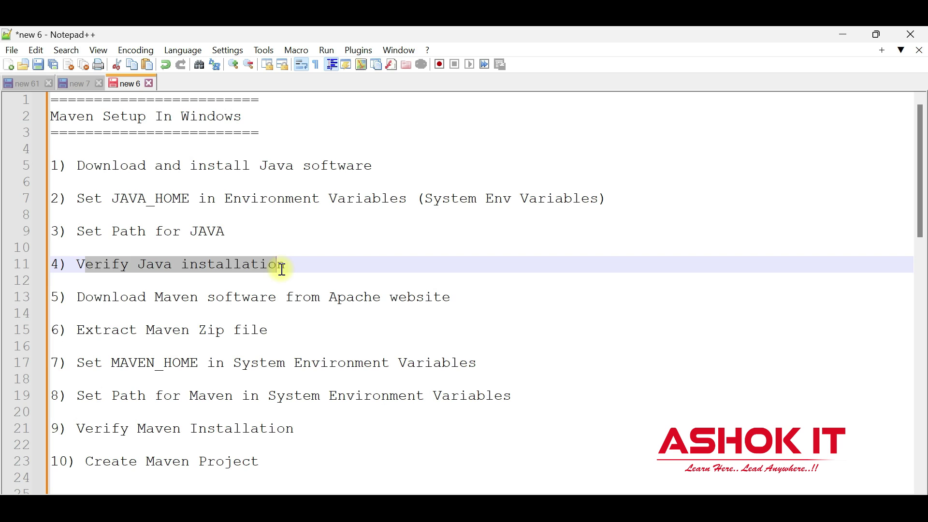
click(281, 267)
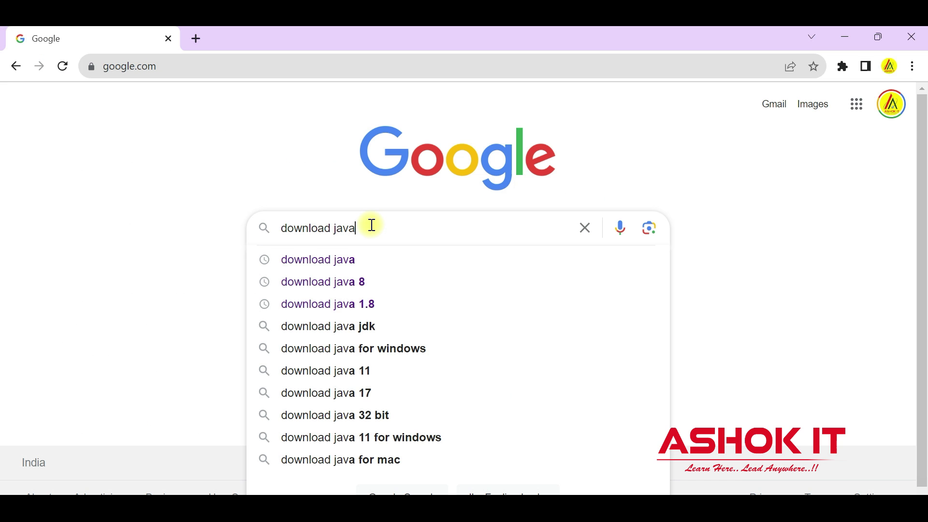
Search 'download java 17' and download the JDK 17.0.8 Windows x64 MSI from Oracle's archive.
key(Down)
key(Down)
key(Down)
key(Down)
key(Down)
key(Down)
key(Down)
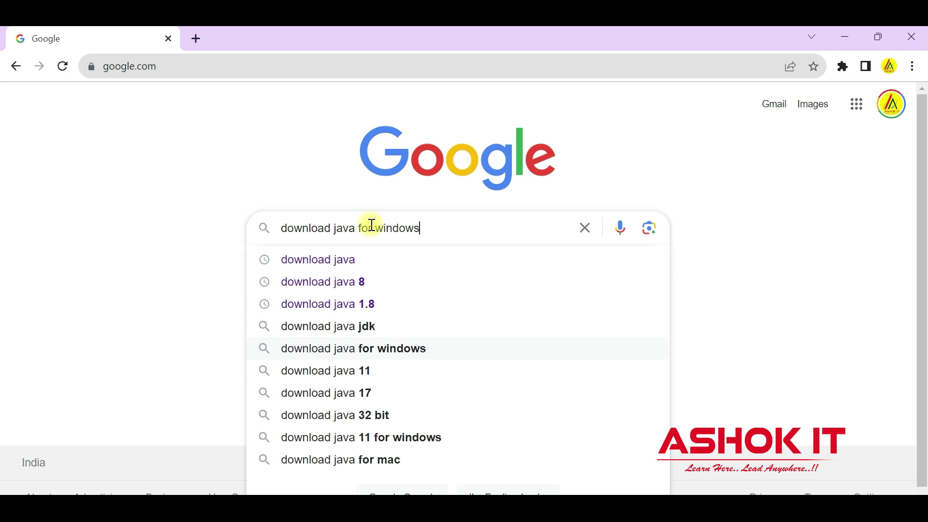
key(Return)
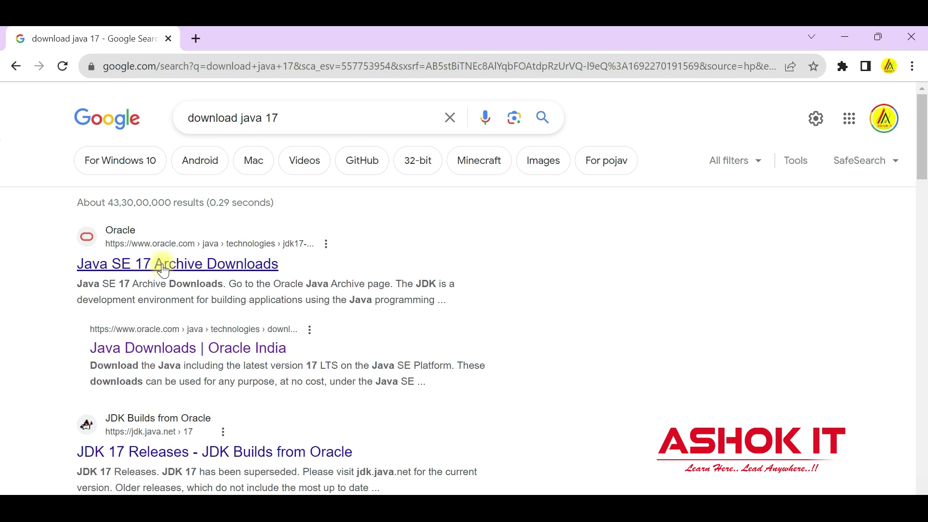
click(190, 270)
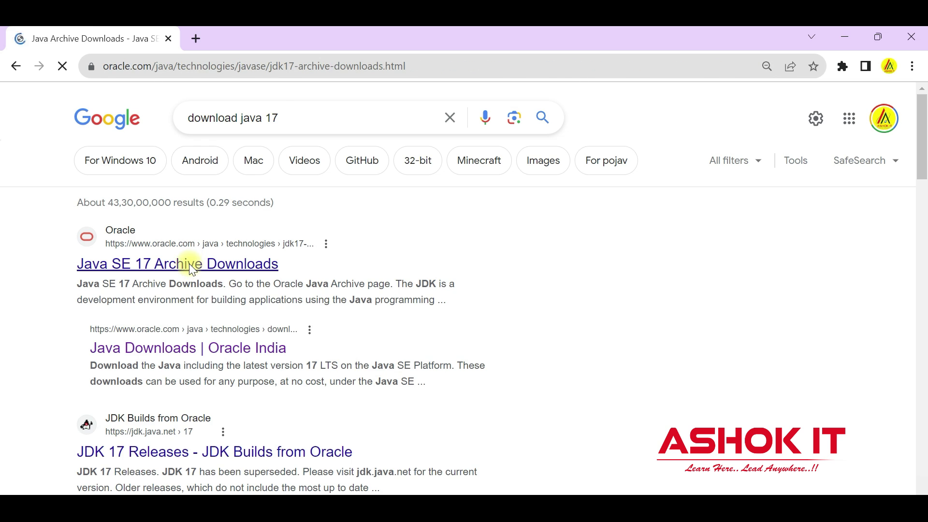
scroll(323, 331, down, 5)
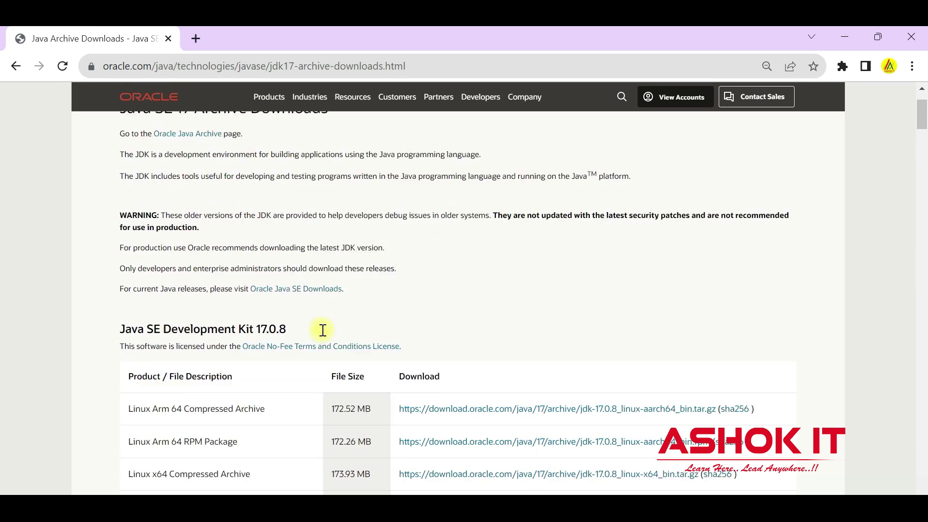
scroll(262, 312, down, 6)
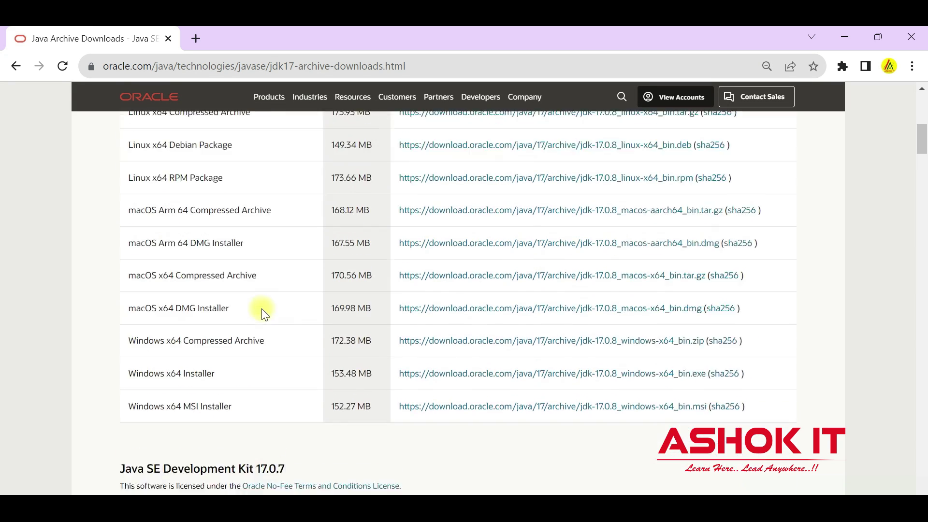
drag(130, 338, 230, 342)
click(452, 363)
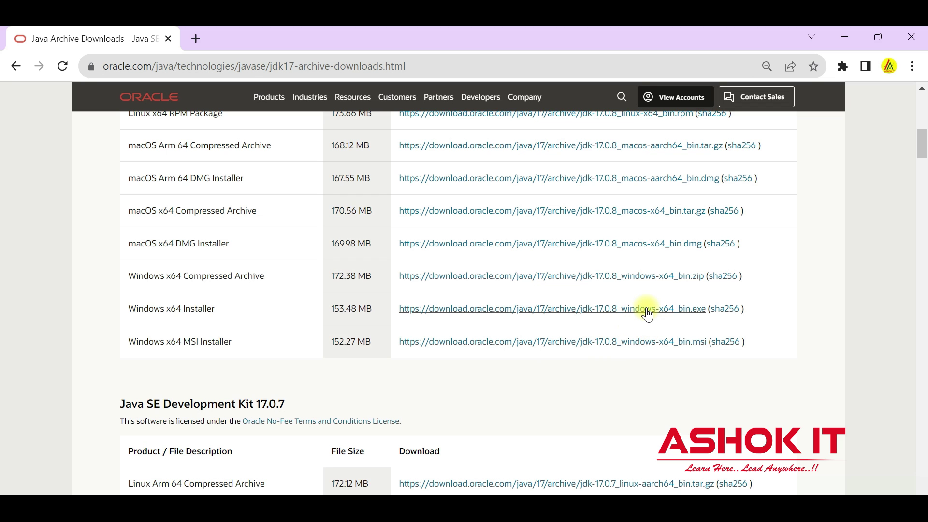
click(656, 344)
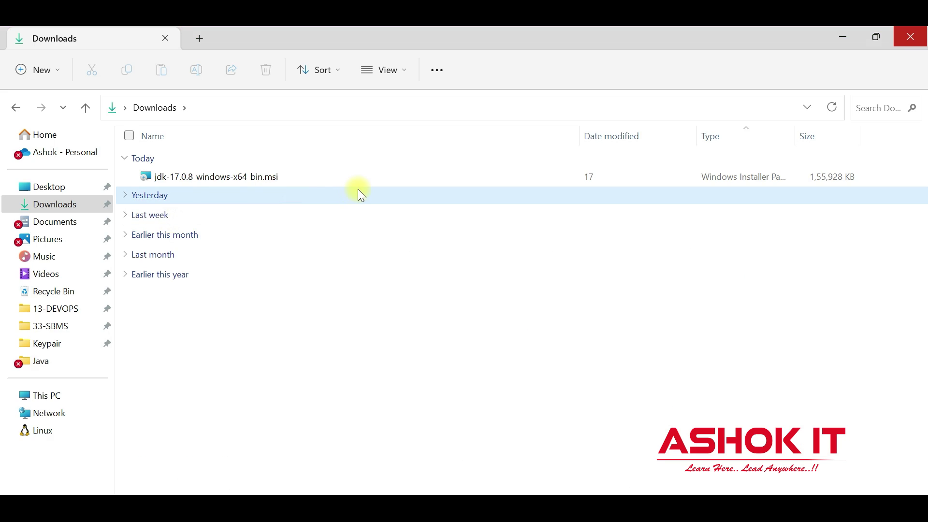
Run the jdk-17.0.8 MSI and install it to the default C:\Program Files\Java\jdk-17 folder.
click(210, 177)
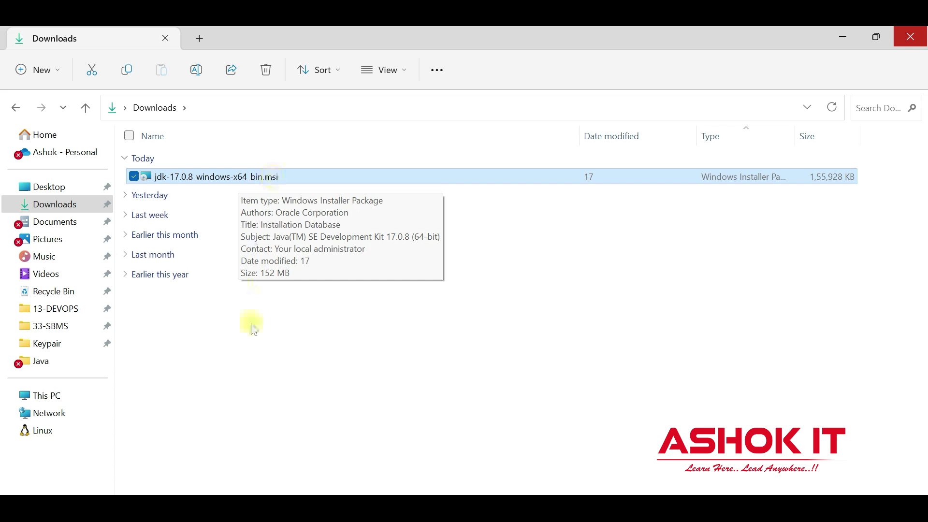
click(253, 356)
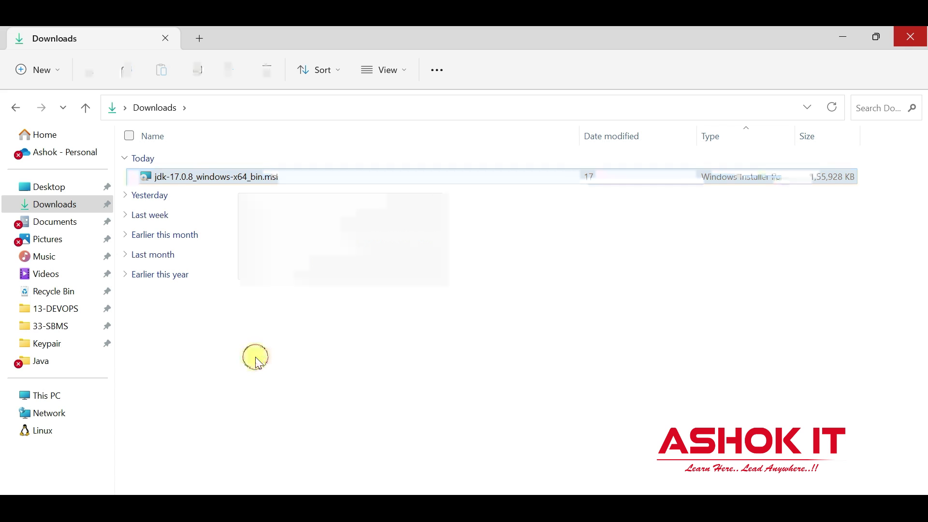
double_click(244, 178)
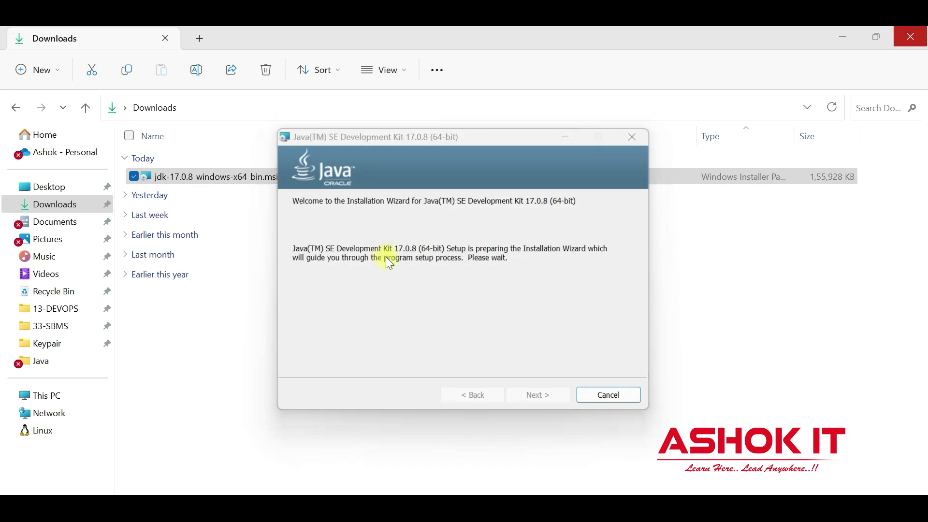
click(542, 397)
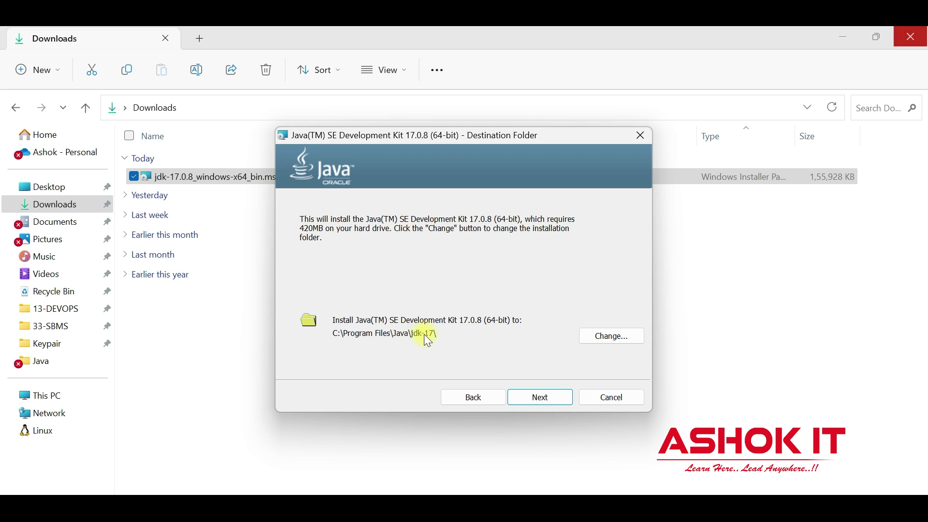
click(542, 396)
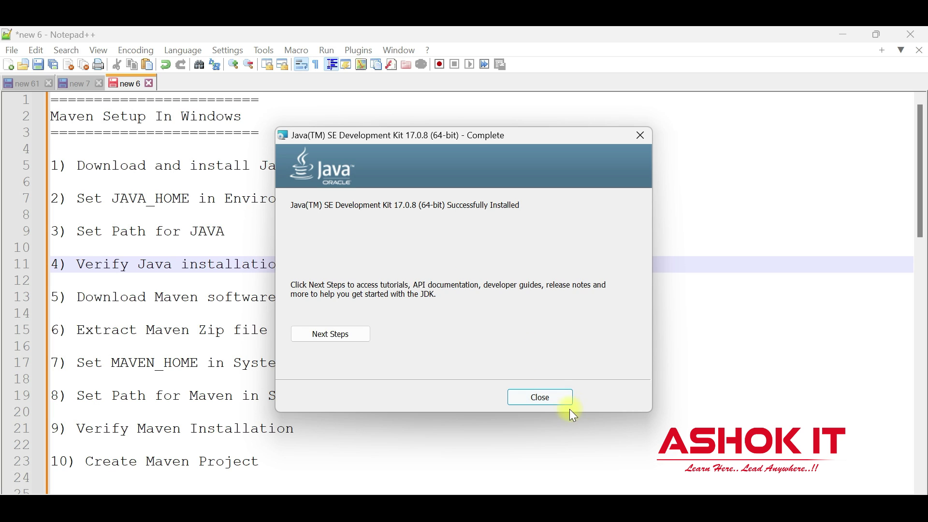
click(549, 398)
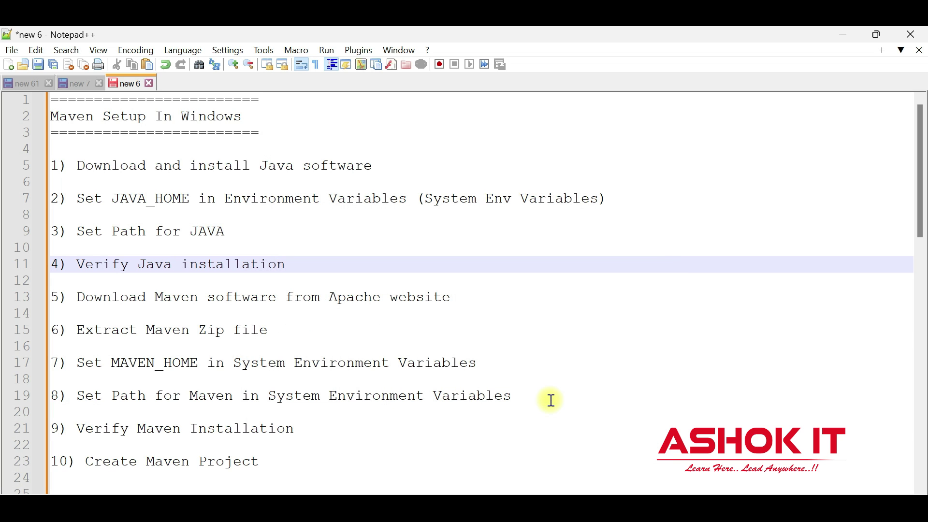
Browse in File Explorer to C:\Program Files\Java\jdk-17.
mouse_move(386, 508)
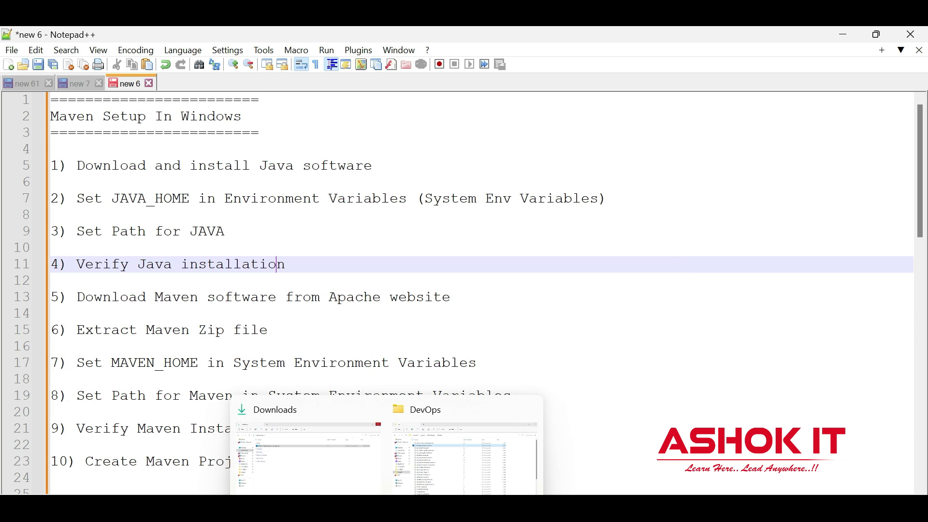
click(420, 484)
click(59, 399)
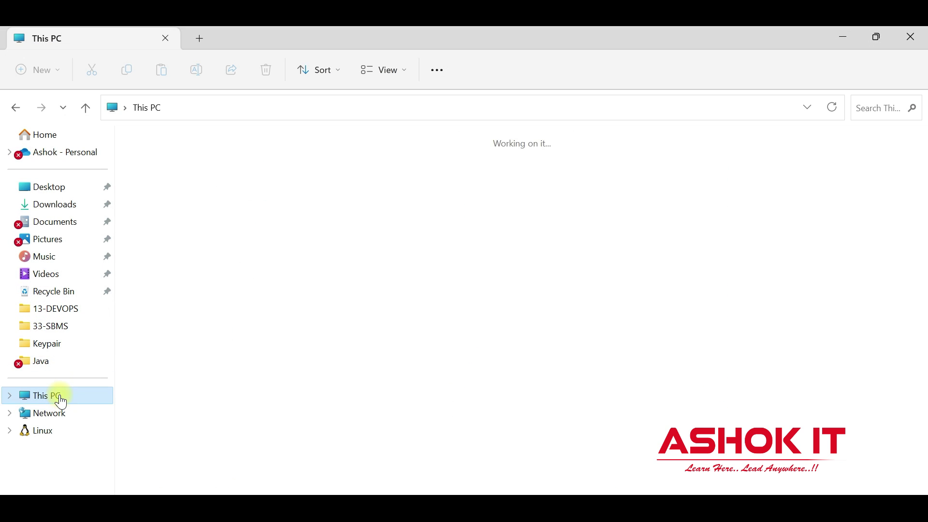
double_click(232, 178)
click(185, 270)
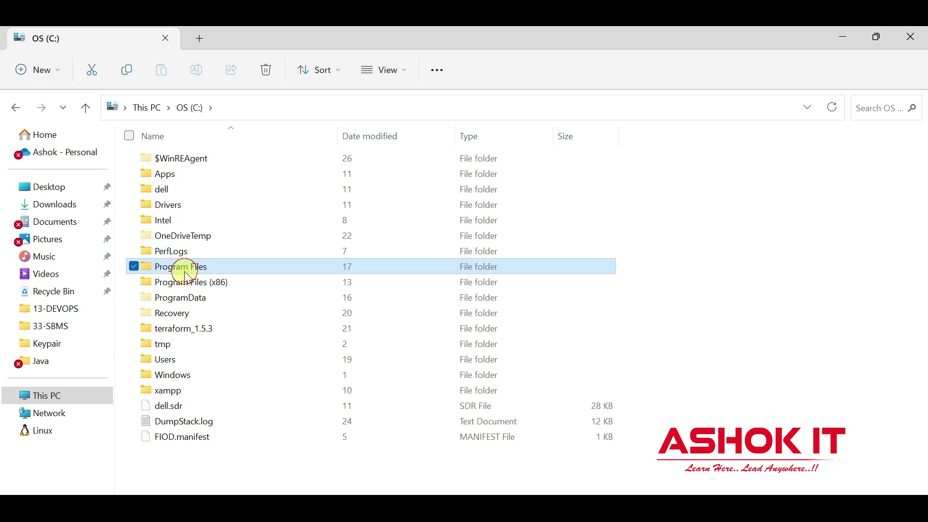
double_click(185, 271)
double_click(177, 296)
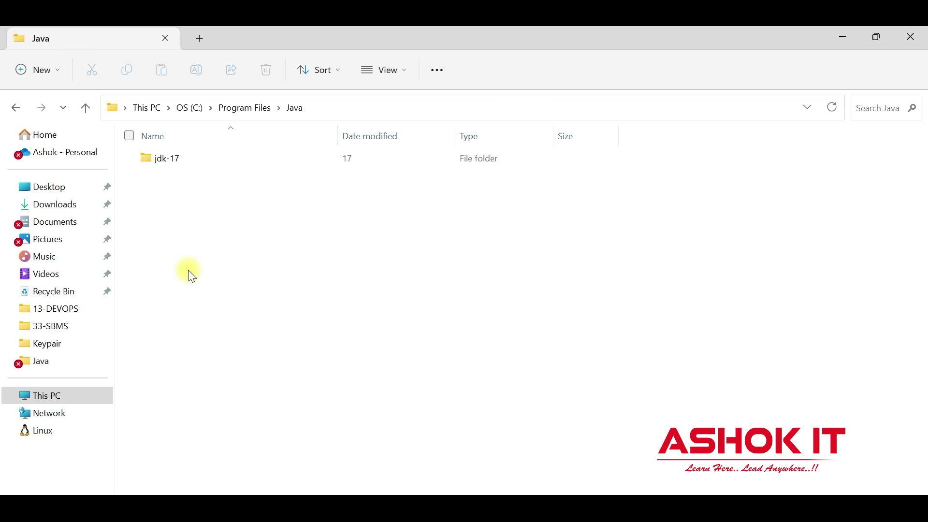
double_click(183, 159)
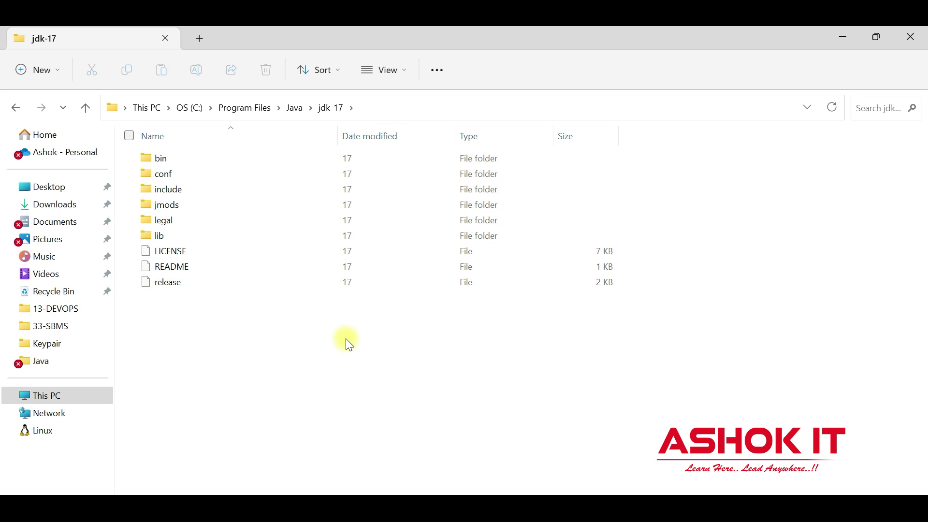
Display the full C:\Program Files\Java\jdk-17 path as text in the address bar.
click(375, 109)
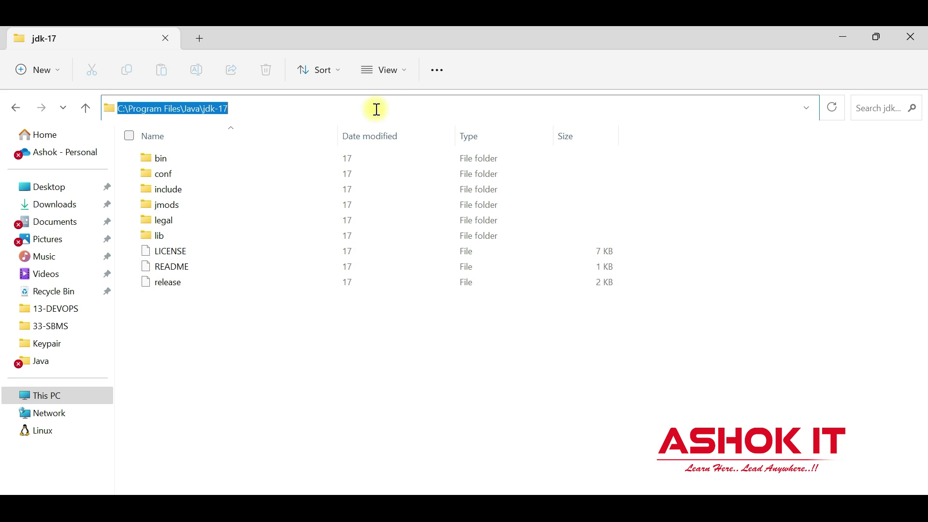
click(327, 349)
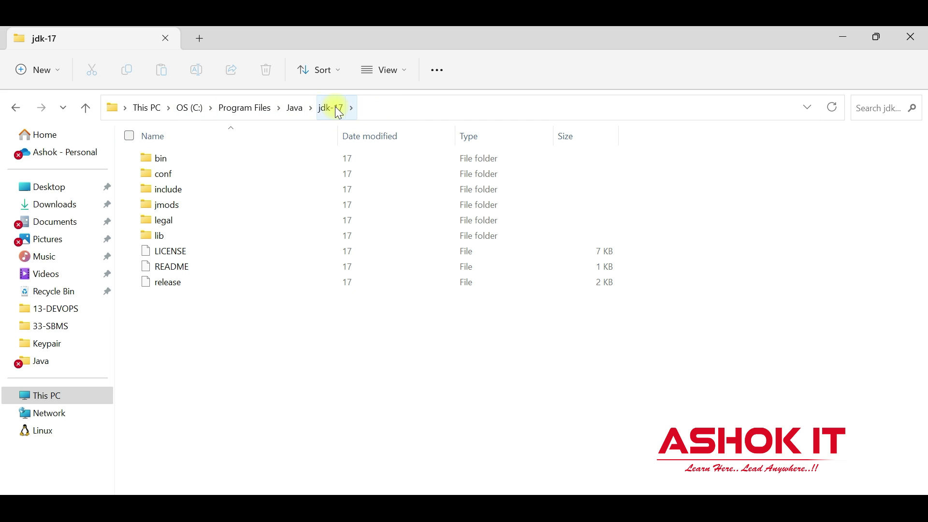
click(382, 107)
key(ctrl+c)
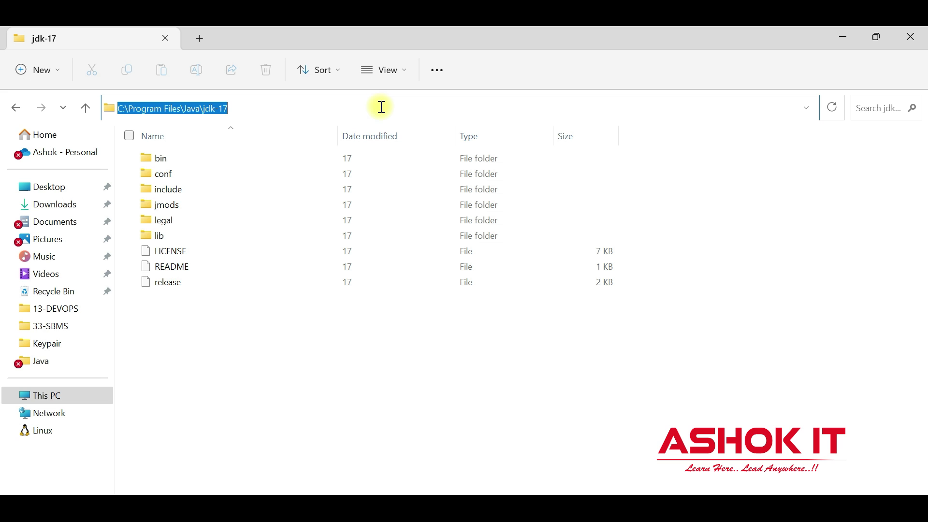
click(460, 394)
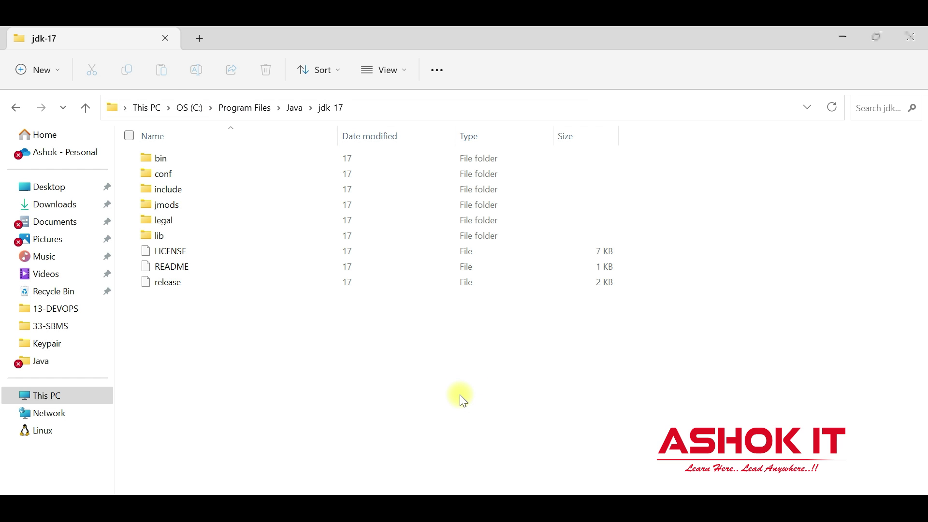
key(super)
Open 'Edit the system environment variables' and its Environment Variables dialog from System Properties.
text(Edit)
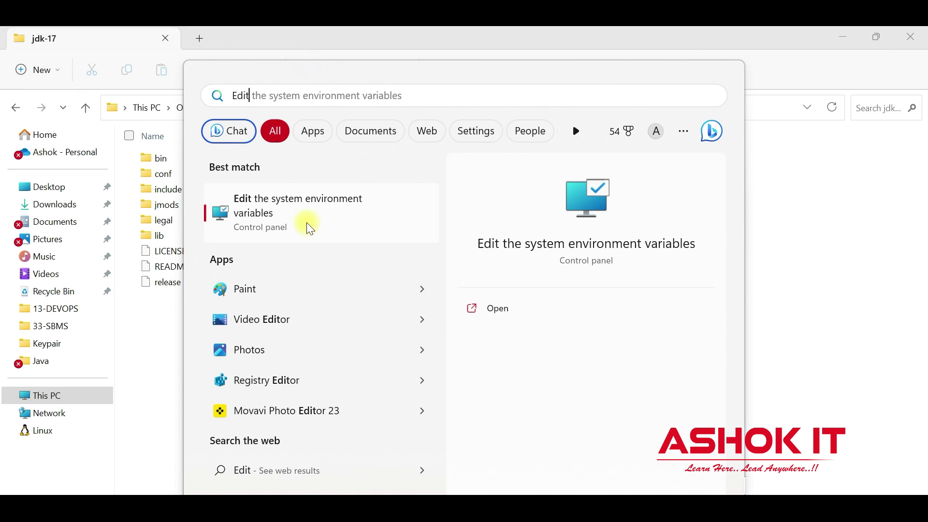
click(315, 219)
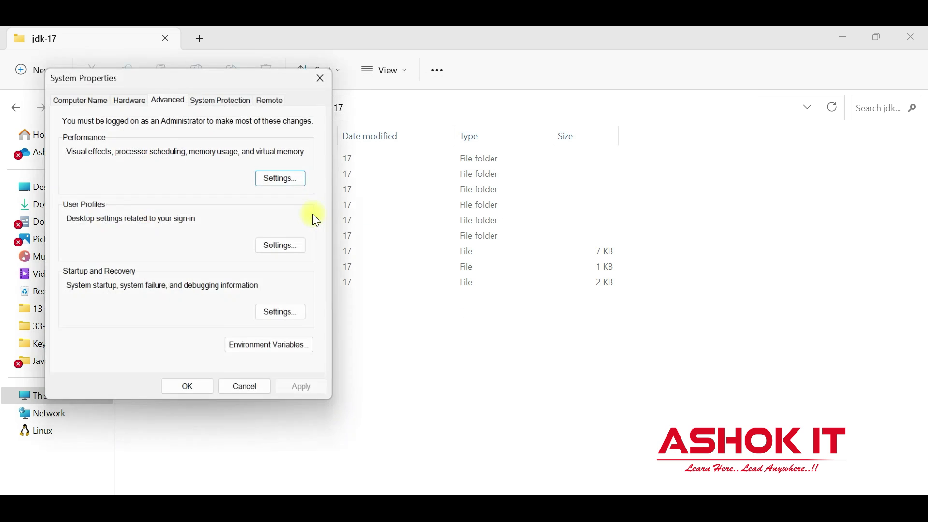
drag(174, 77, 433, 109)
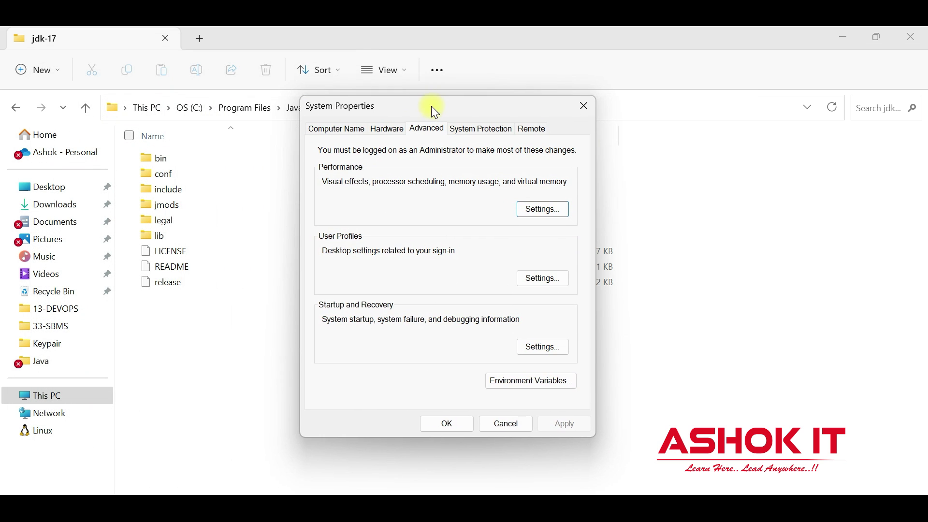
click(523, 383)
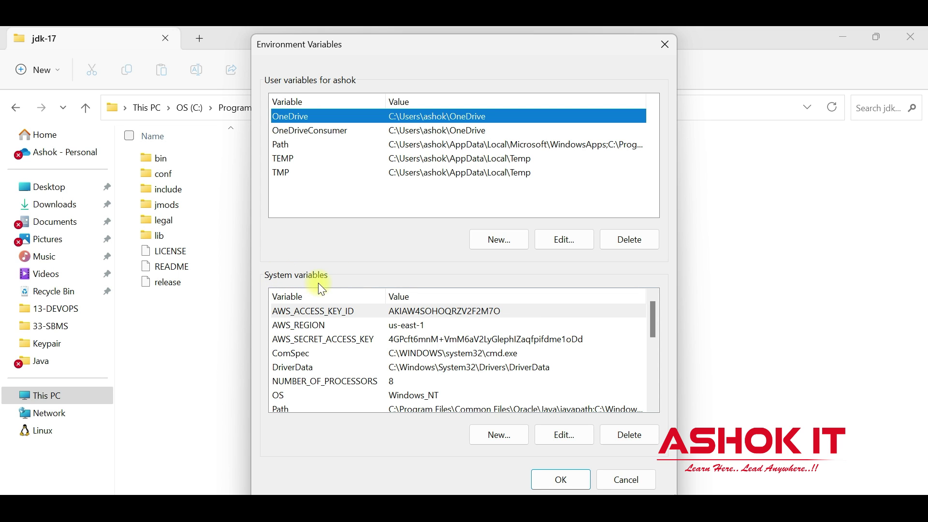
Create system variable JAVA_HOME with value C:\Program Files\Java\jdk-17.
click(488, 441)
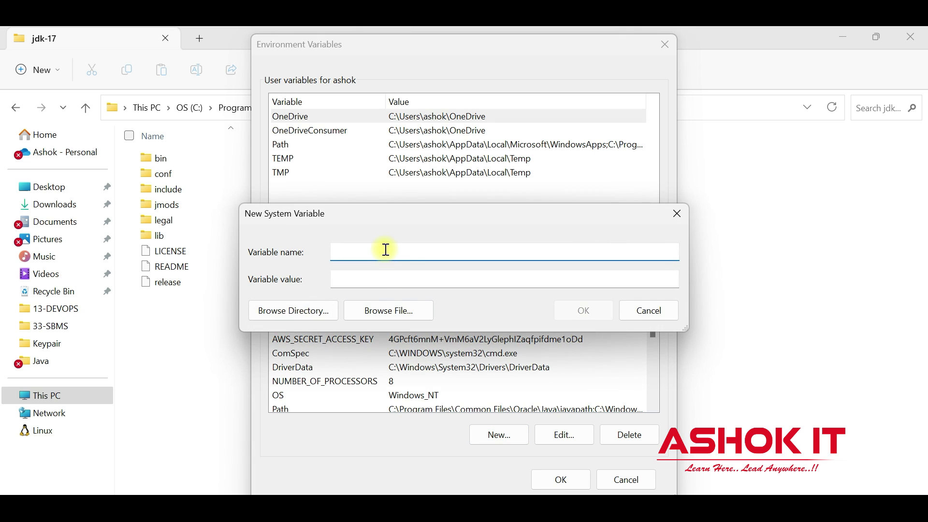
text(JAVA_HOME)
key(Tab)
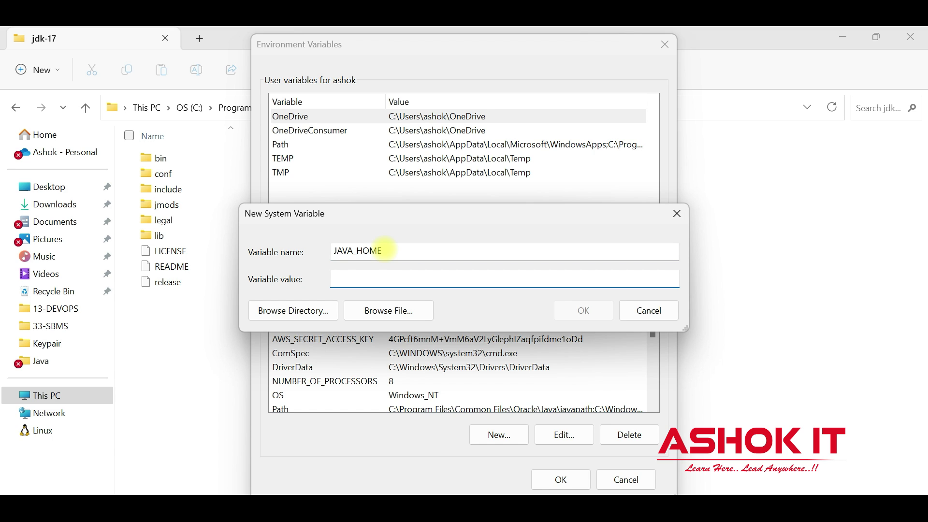
key(ctrl+v)
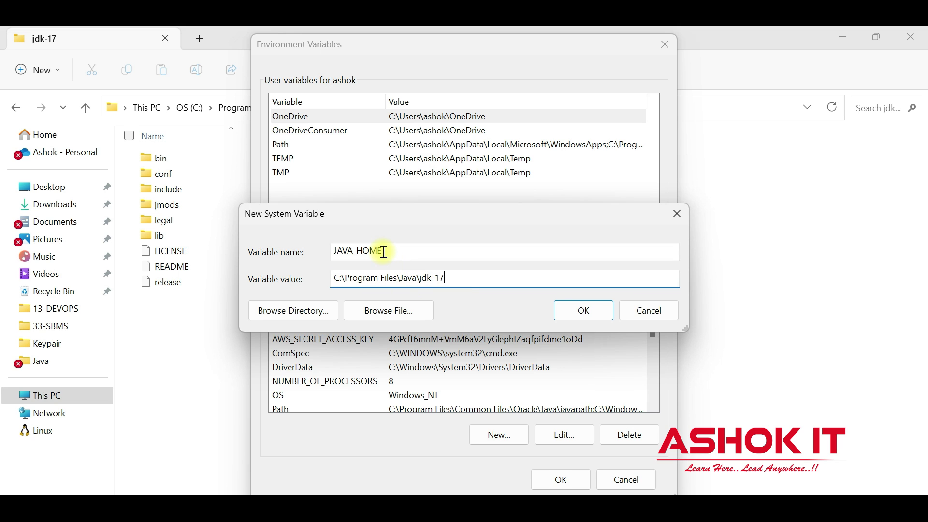
drag(420, 278, 456, 278)
click(588, 311)
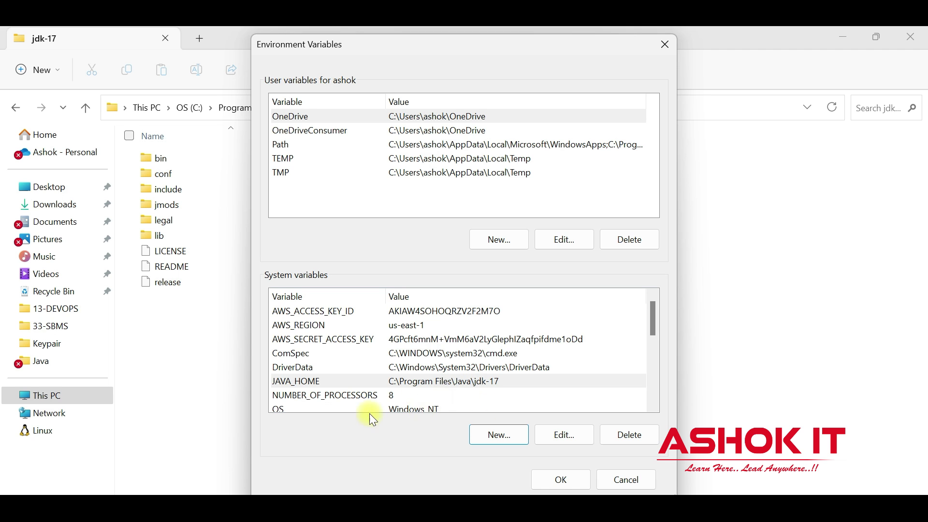
Add C:\Program Files\Java\jdk-17\bin as a new entry in the system Path variable.
scroll(379, 353, down, 2)
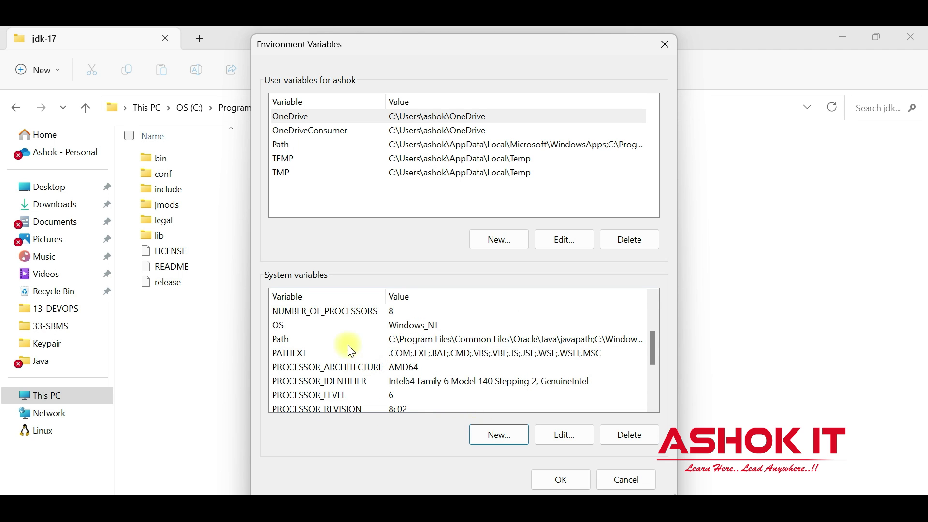
click(383, 339)
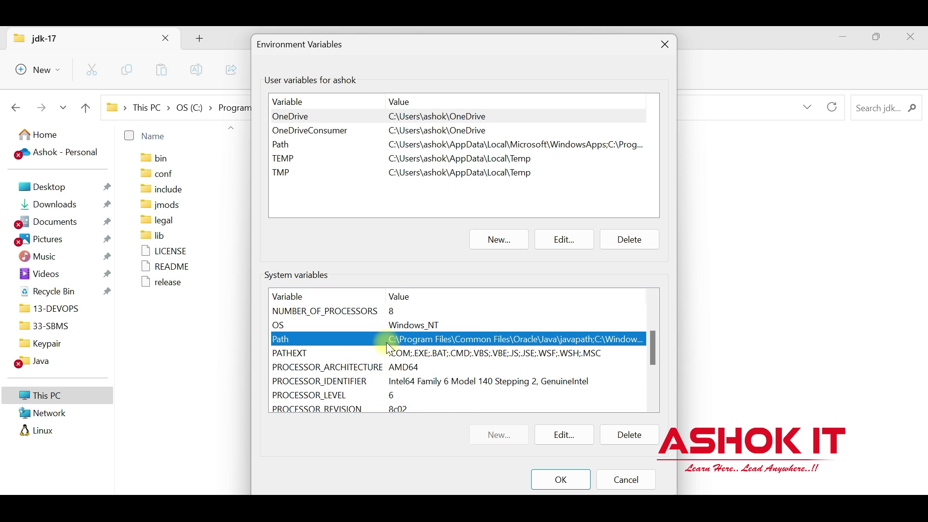
click(555, 431)
click(407, 386)
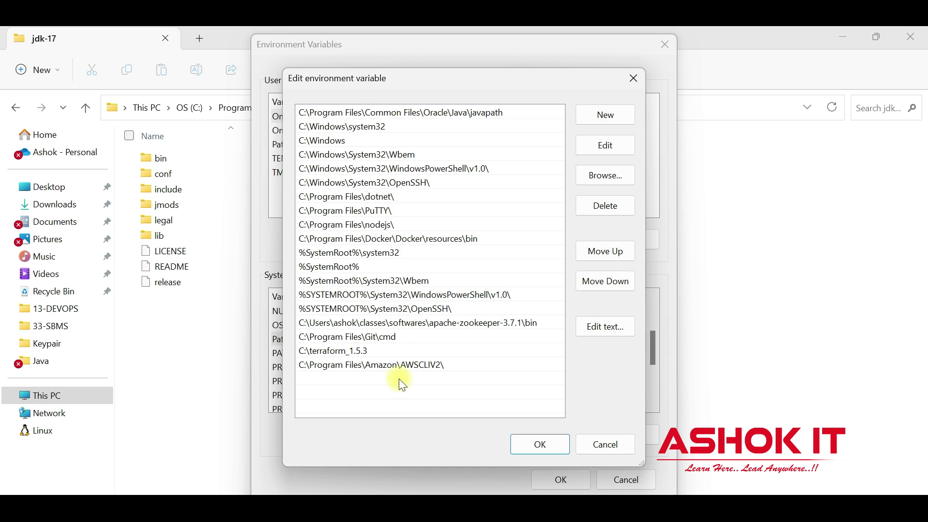
click(590, 116)
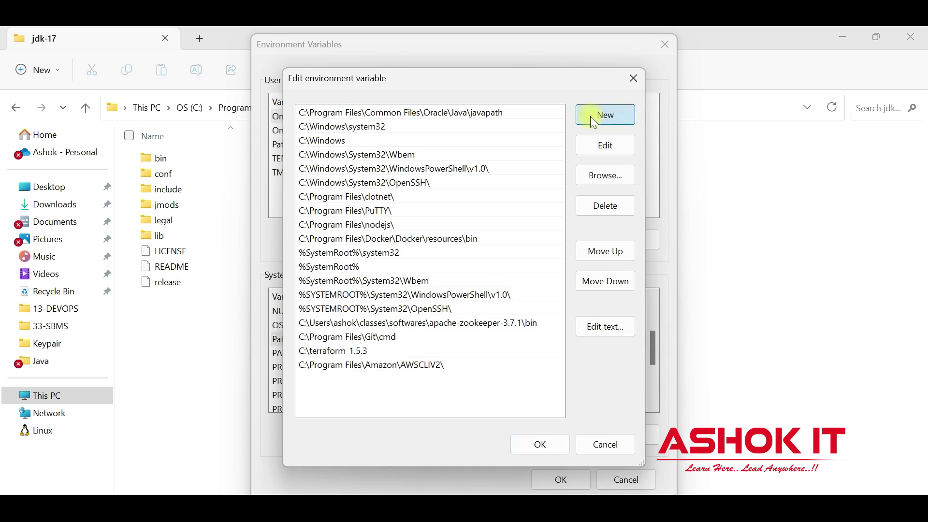
key(ctrl+v)
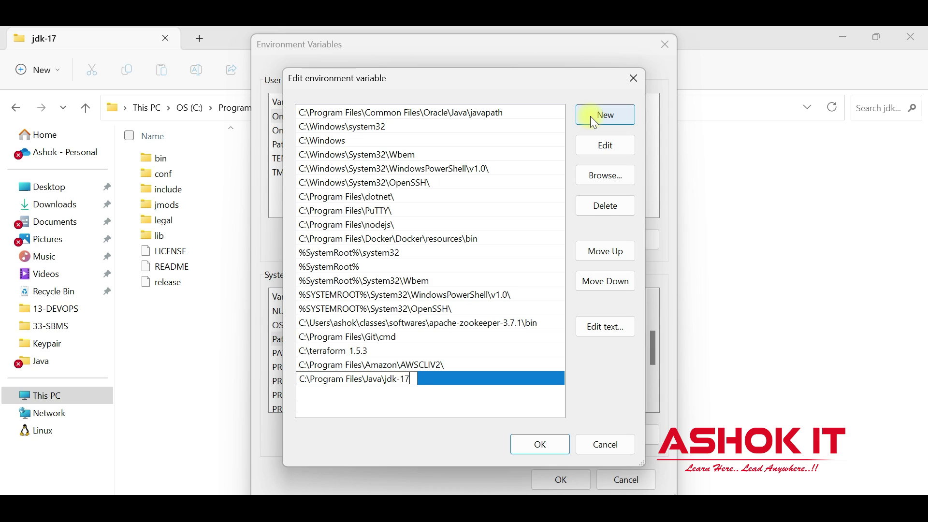
text(bin)
key(BackSpace)
key(BackSpace)
key(BackSpace)
text(bin)
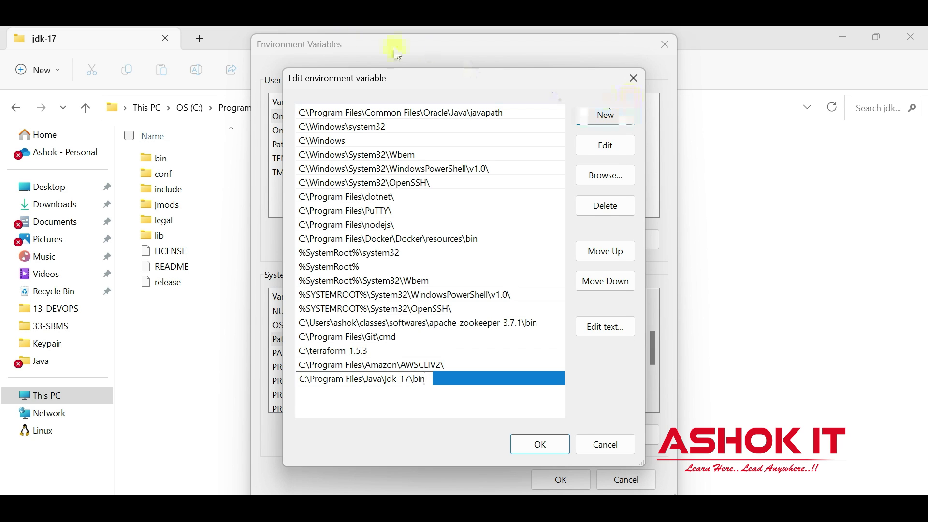
click(396, 389)
Save the Path change and close Environment Variables and System Properties.
click(410, 381)
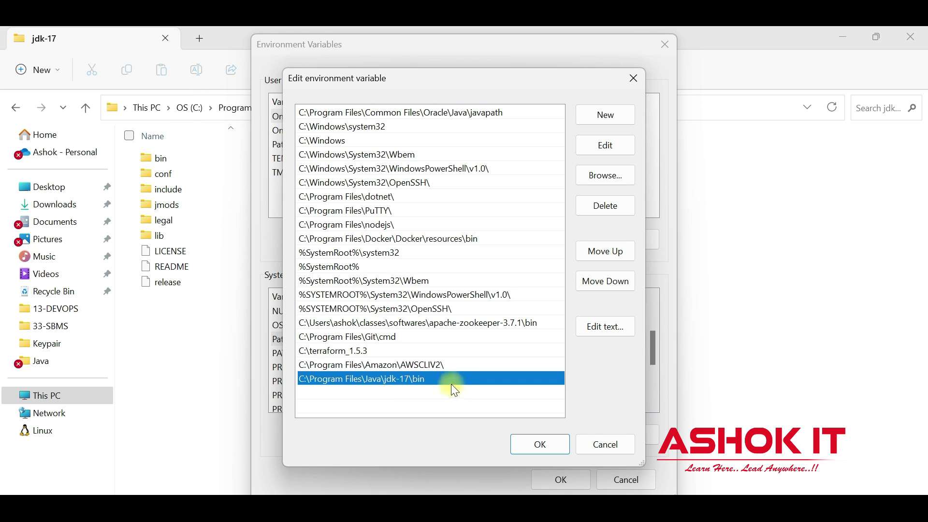
click(536, 446)
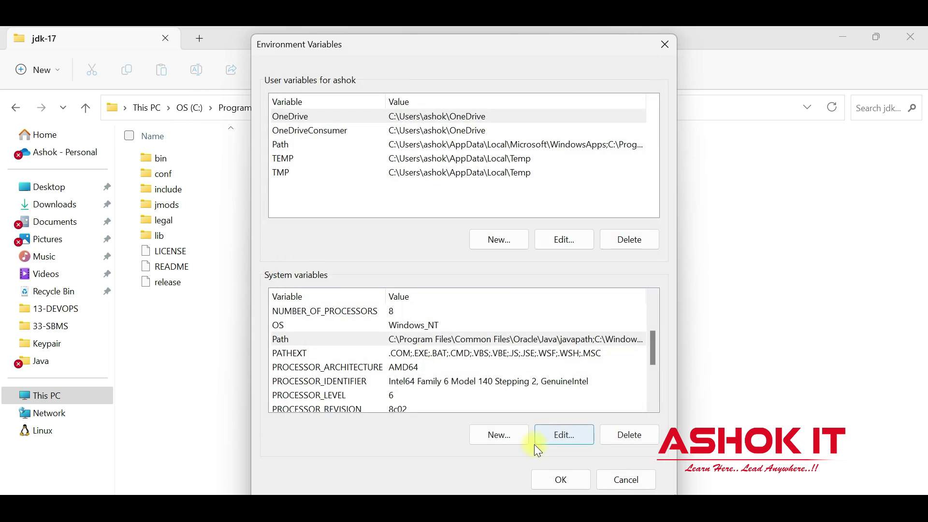
click(564, 479)
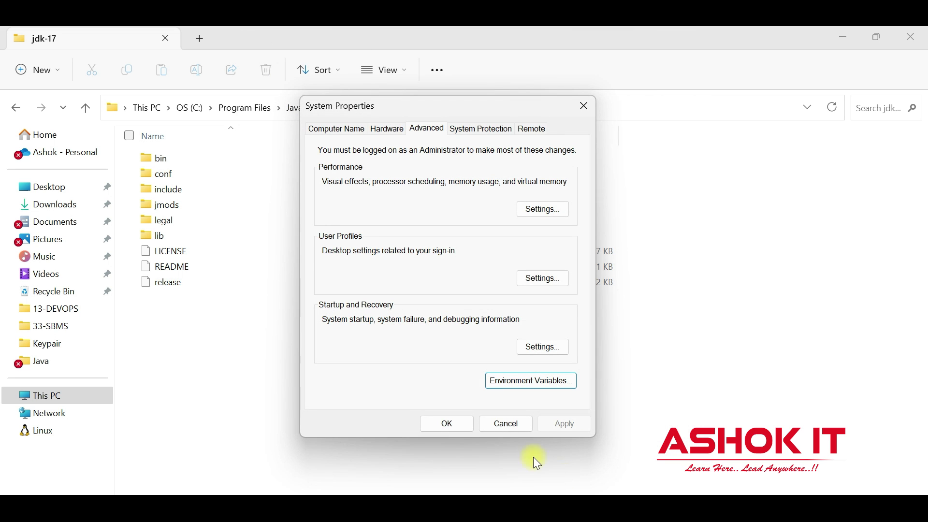
click(452, 423)
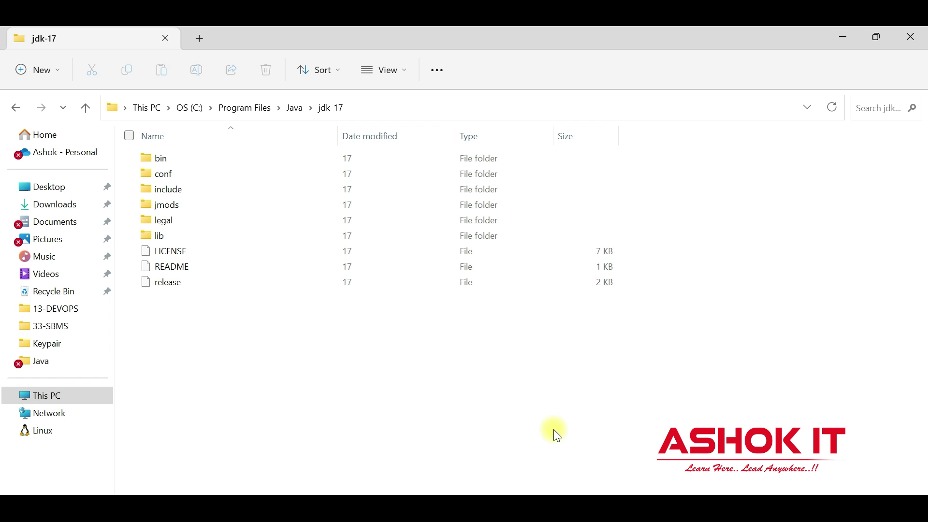
Run java -version in Command Prompt, copy the 17.0.8 output, and close it.
key(super)
text(cmd)
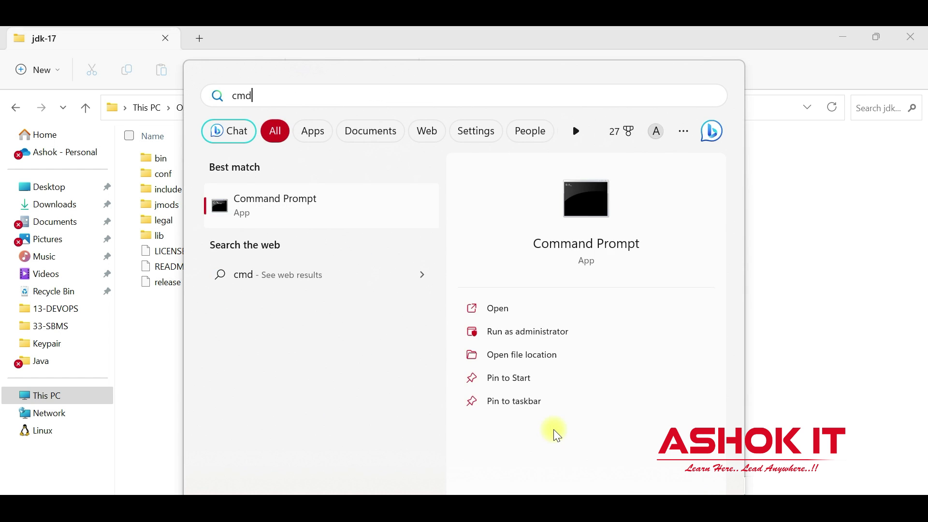
key(Return)
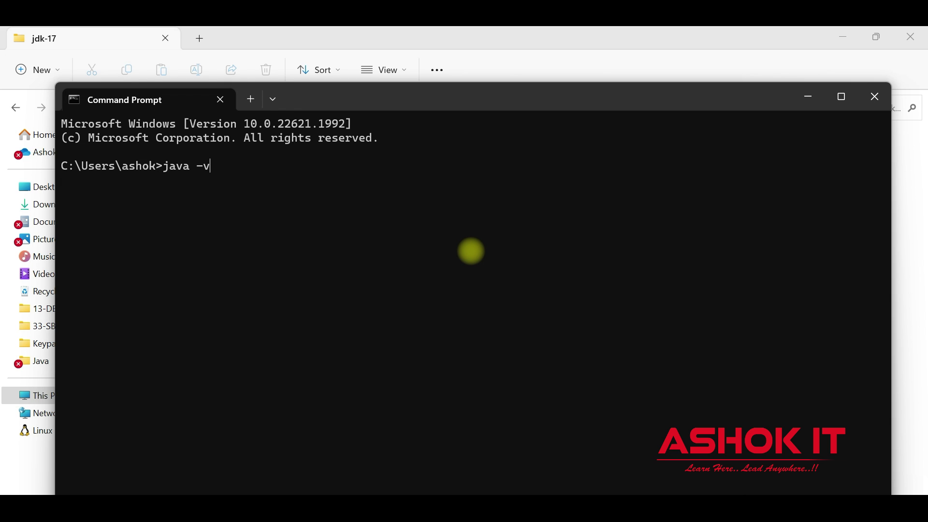
text(java -version)
key(Return)
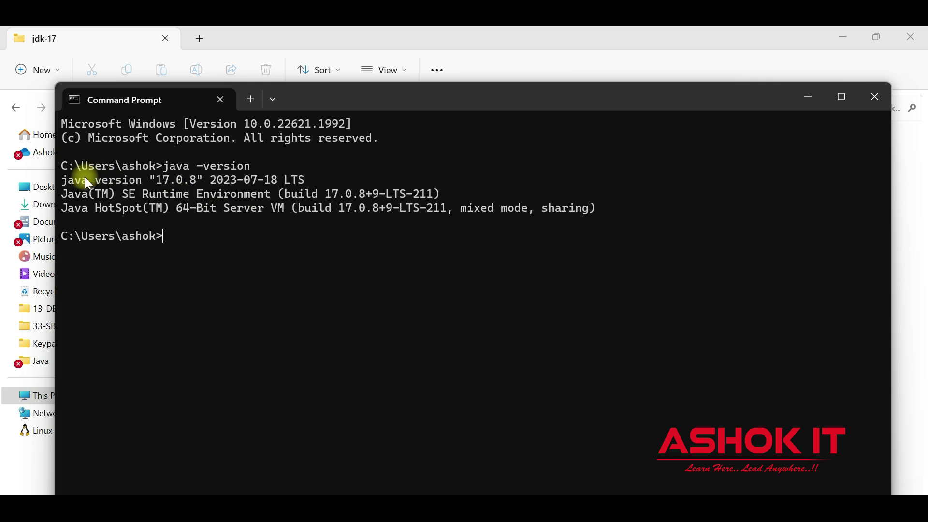
drag(66, 181, 272, 181)
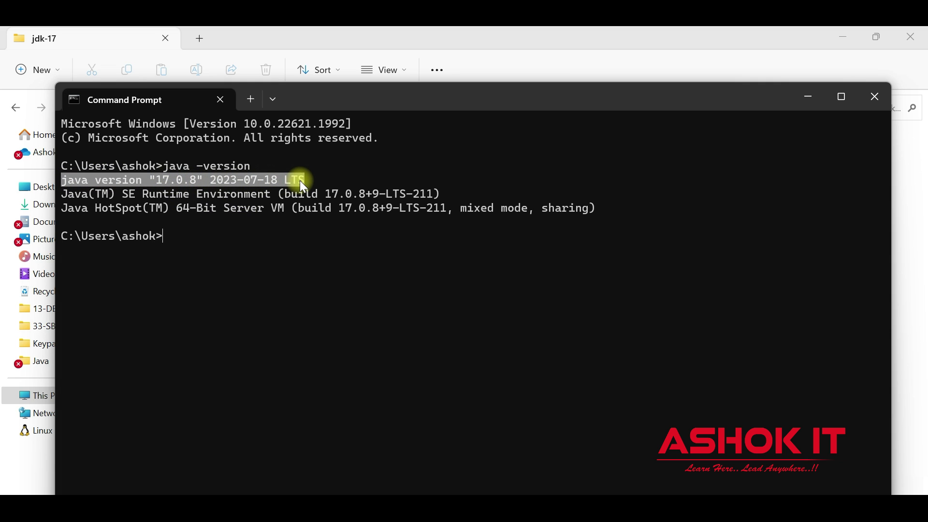
drag(154, 166, 472, 239)
right_click(472, 239)
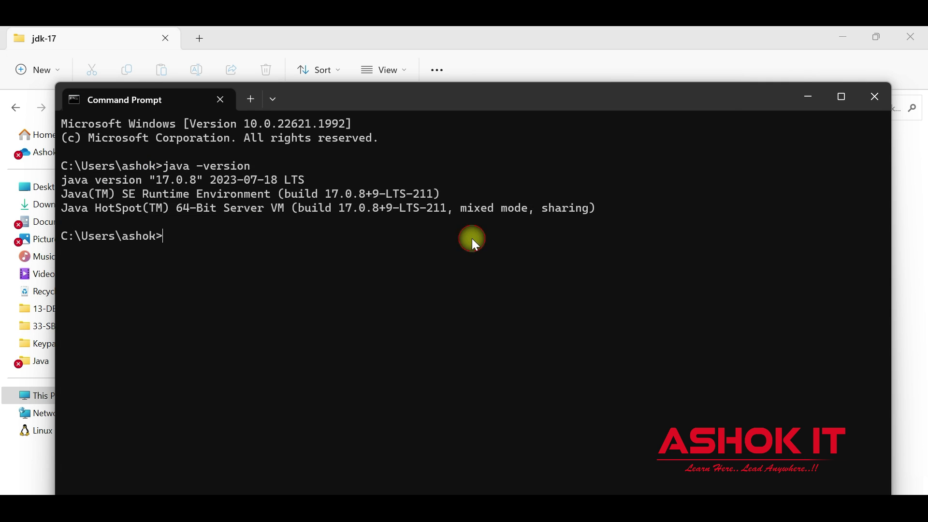
click(876, 97)
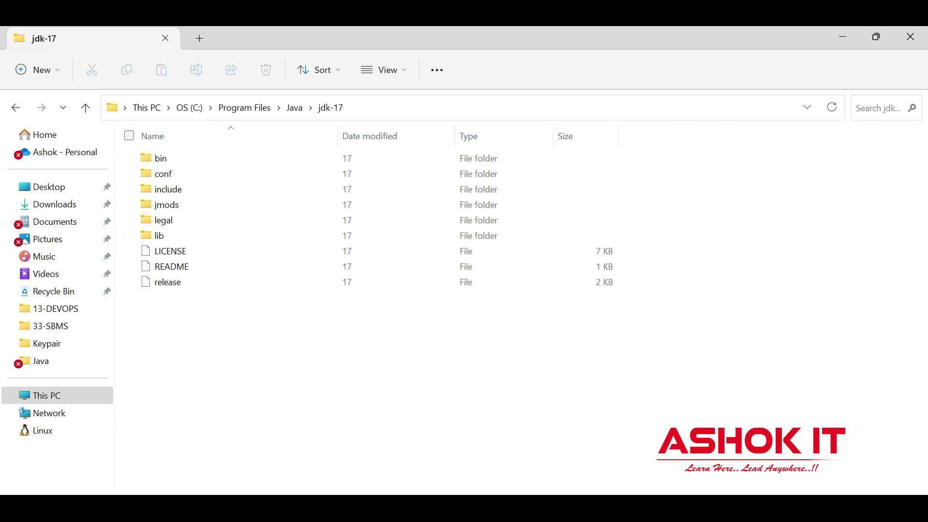
Highlight step 5 about downloading Maven in the notes, then open a new Chrome tab.
key(alt+Tab)
drag(75, 297, 452, 297)
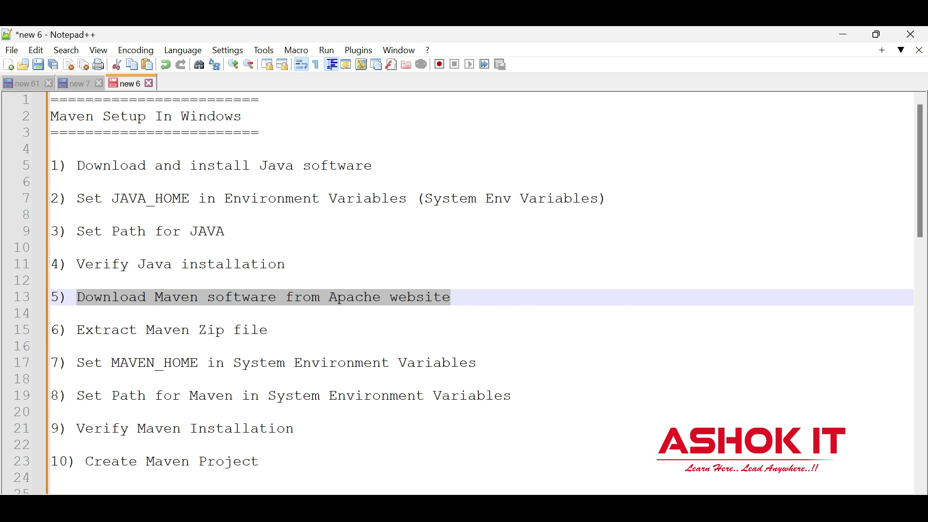
key(alt+Tab)
click(202, 36)
Search for Apache Maven and download apache-maven-3.9.4-bin.zip from the Maven download page.
text(go)
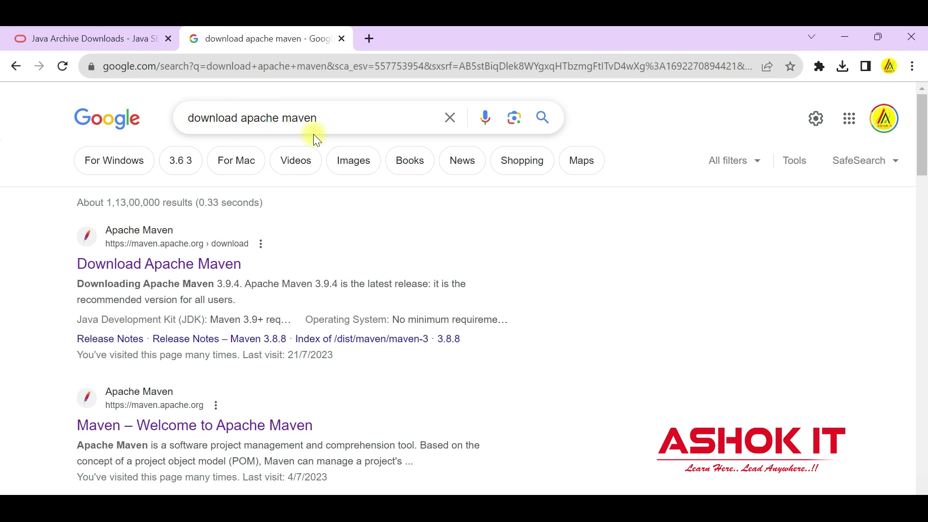
click(146, 270)
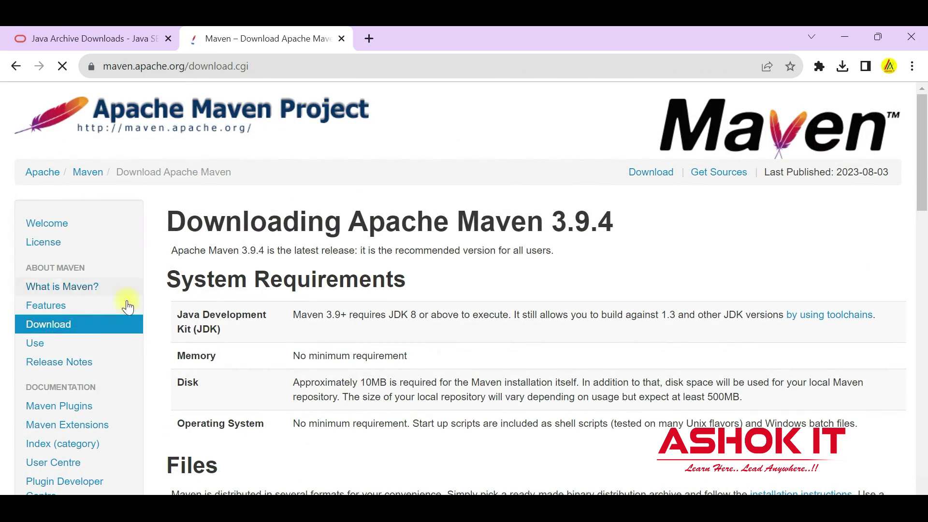
scroll(424, 314, down, 5)
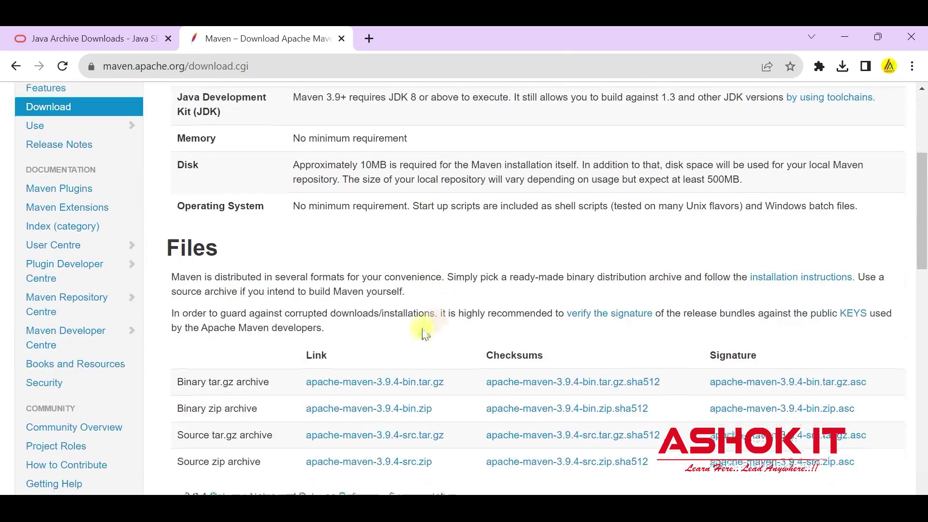
scroll(415, 333, down, 4)
scroll(493, 320, up, 1)
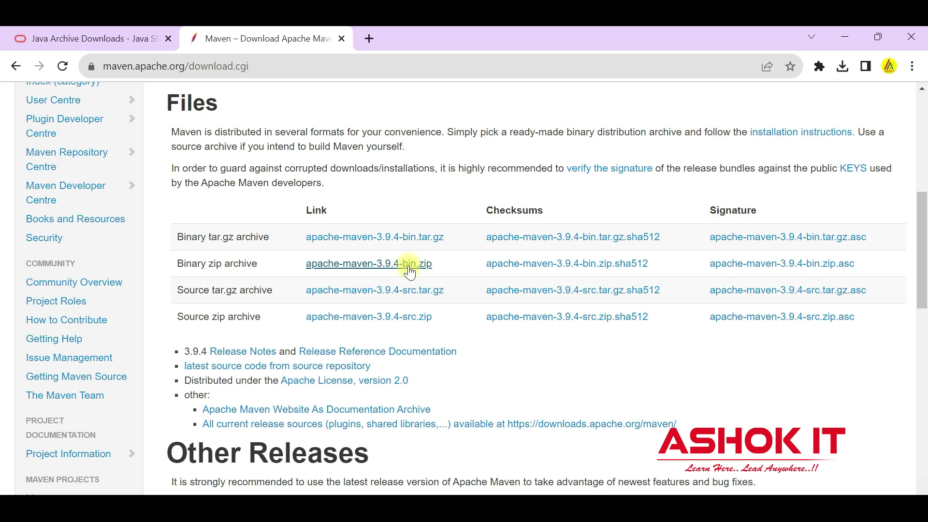
click(389, 267)
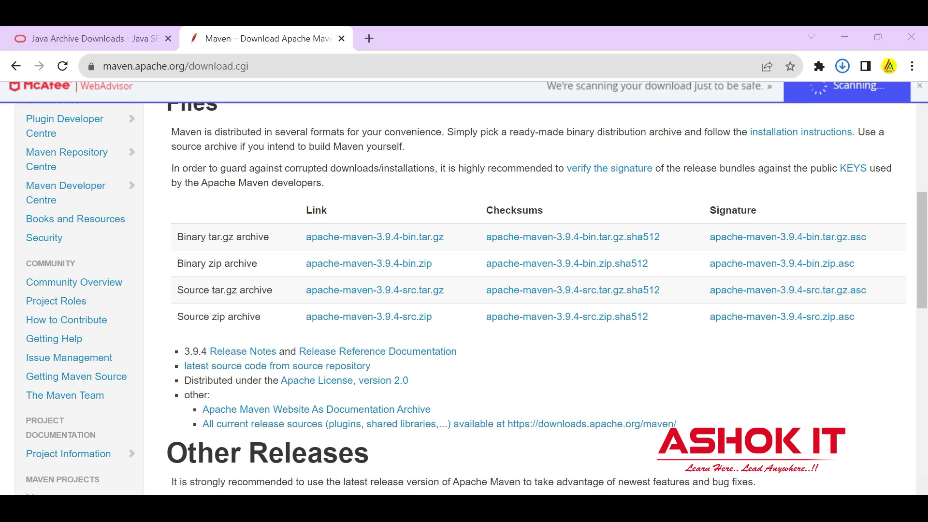
click(346, 467)
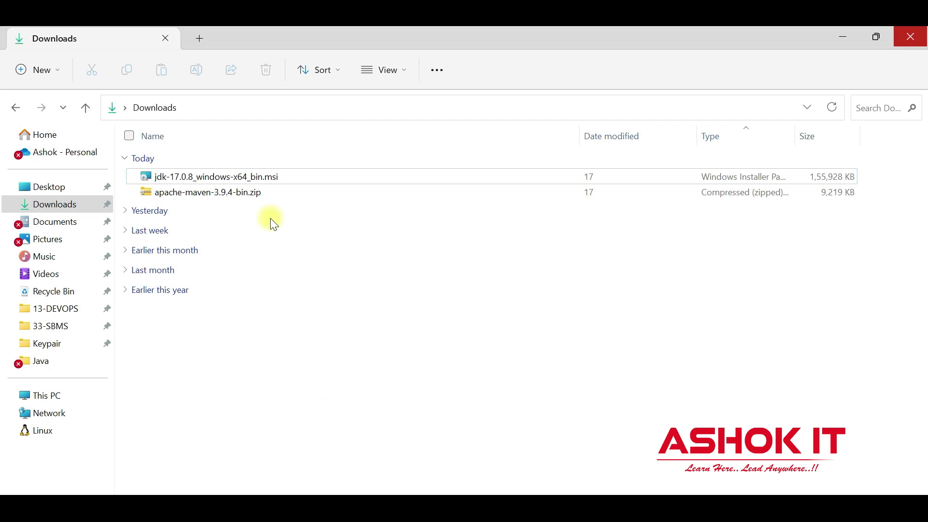
Extract the Maven zip into an apache-maven-3.9.4-bin folder and open it.
click(208, 196)
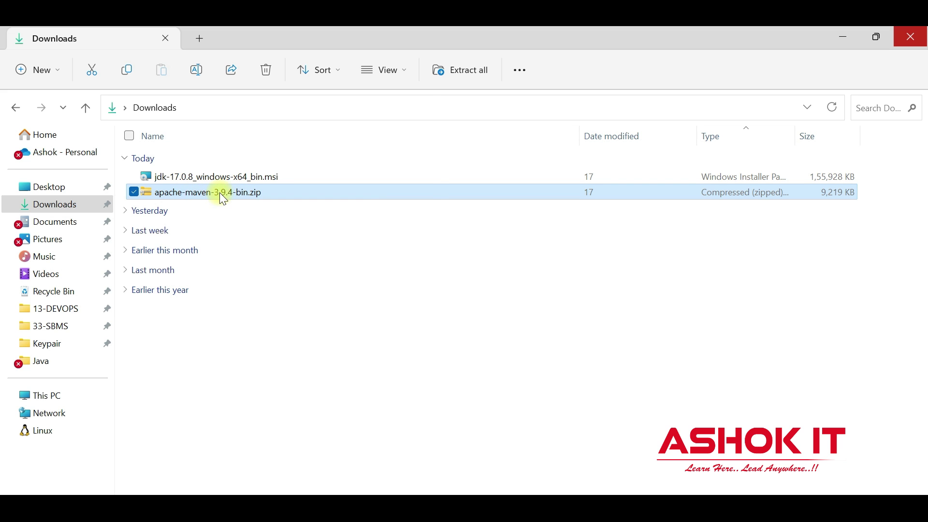
right_click(220, 193)
mouse_move(370, 405)
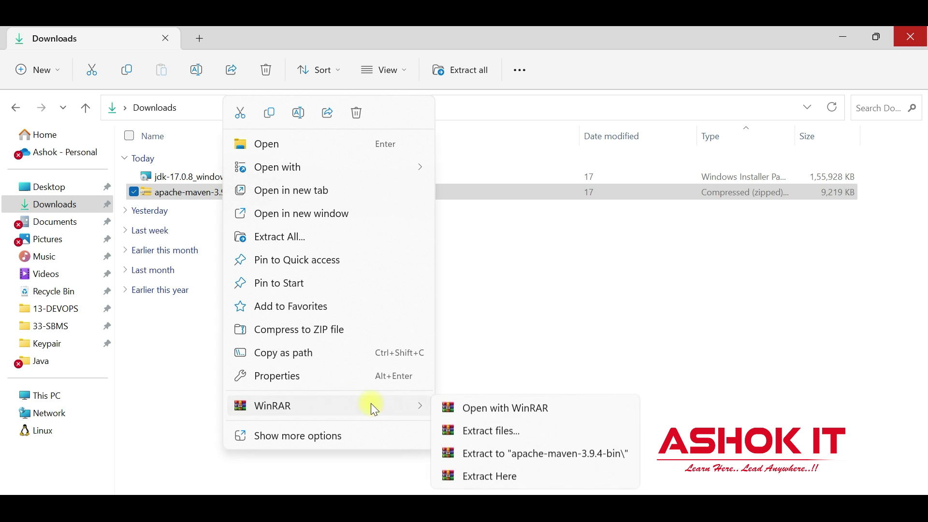
click(522, 455)
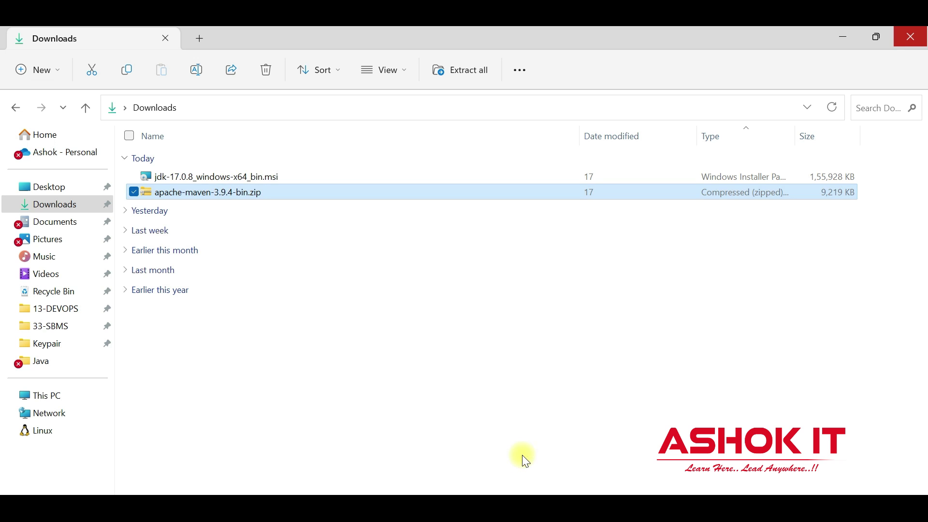
click(248, 211)
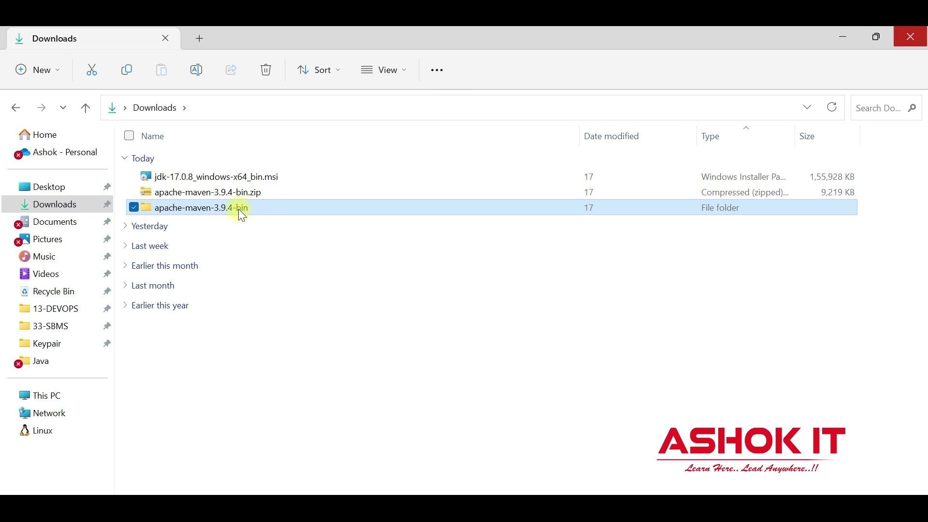
double_click(257, 208)
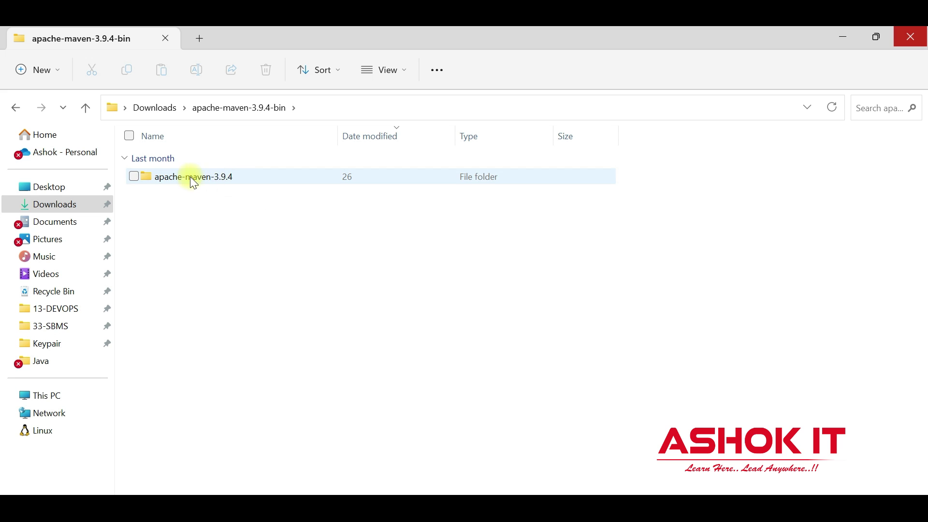
Check the apache-maven-3.9.4 folder's contents, then select that folder for copying.
click(223, 180)
double_click(254, 180)
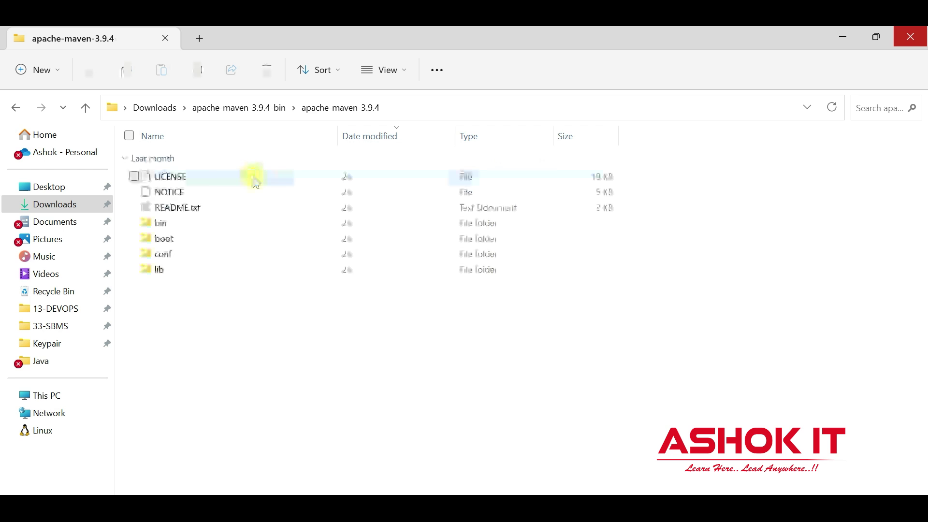
click(473, 137)
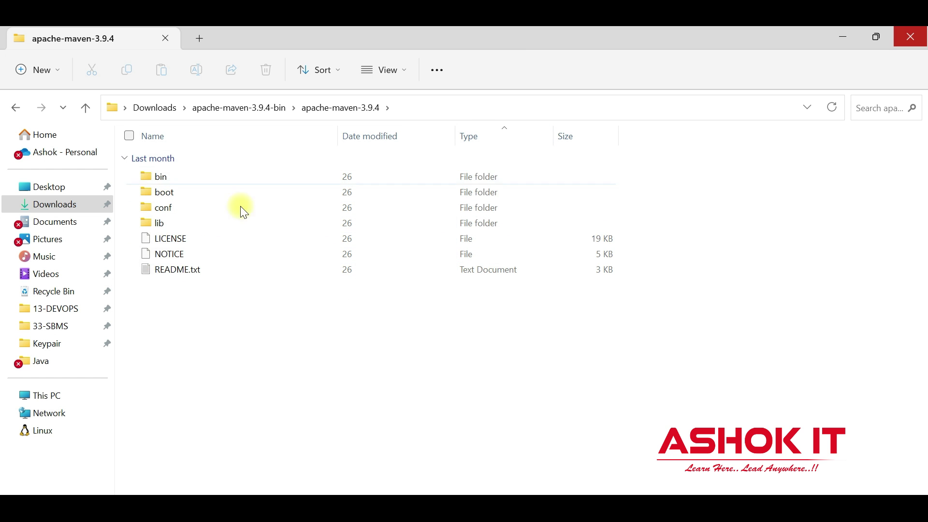
click(286, 107)
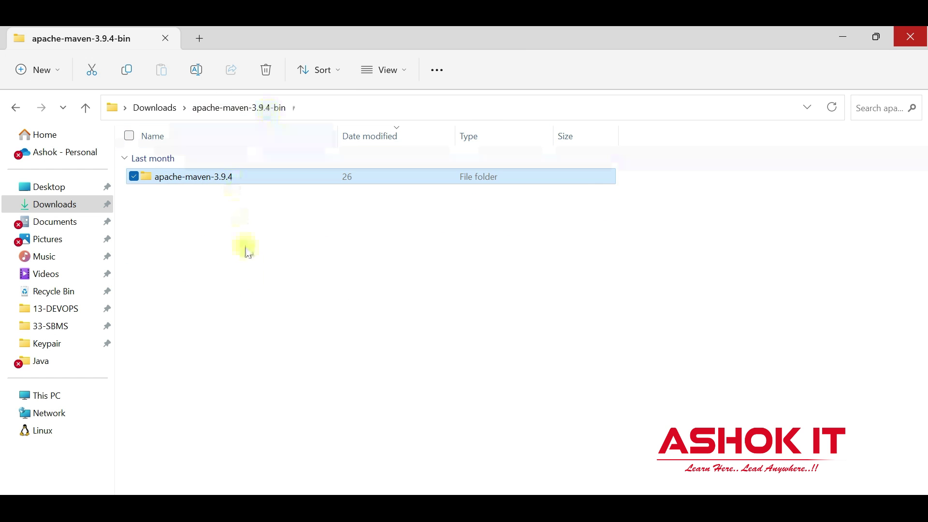
click(213, 180)
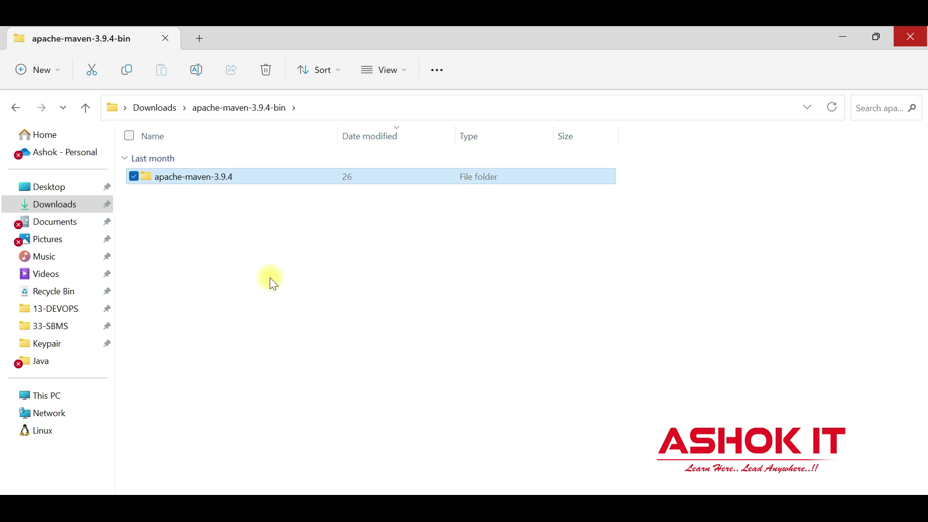
Paste the apache-maven-3.9.4 folder onto the root of C: and open it.
click(57, 396)
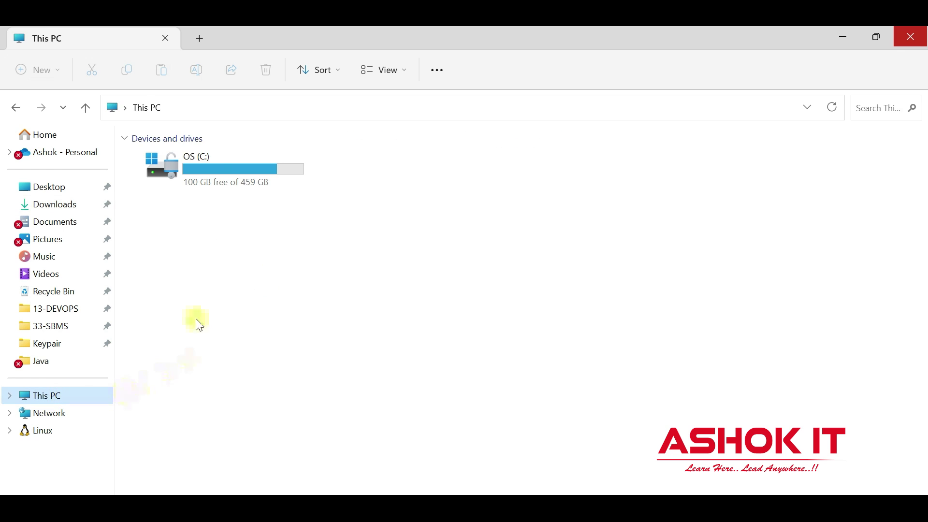
double_click(221, 181)
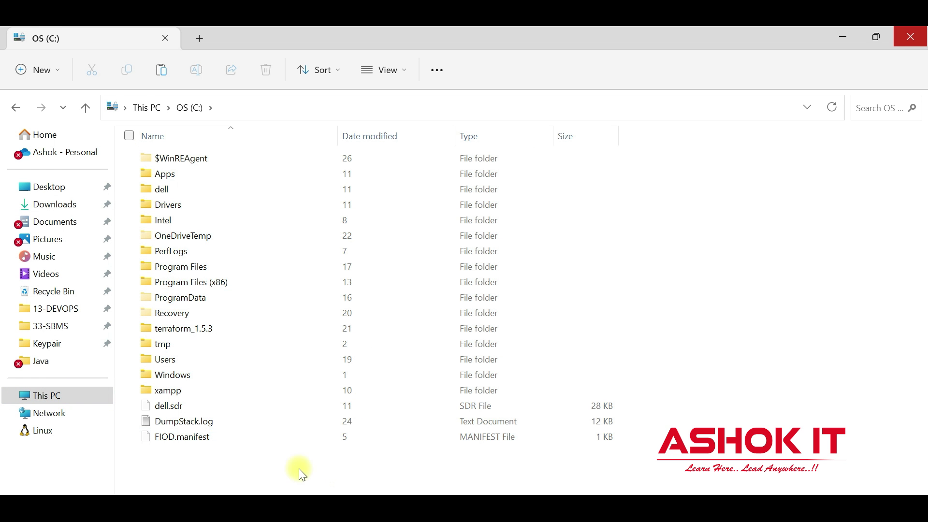
key(ctrl+v)
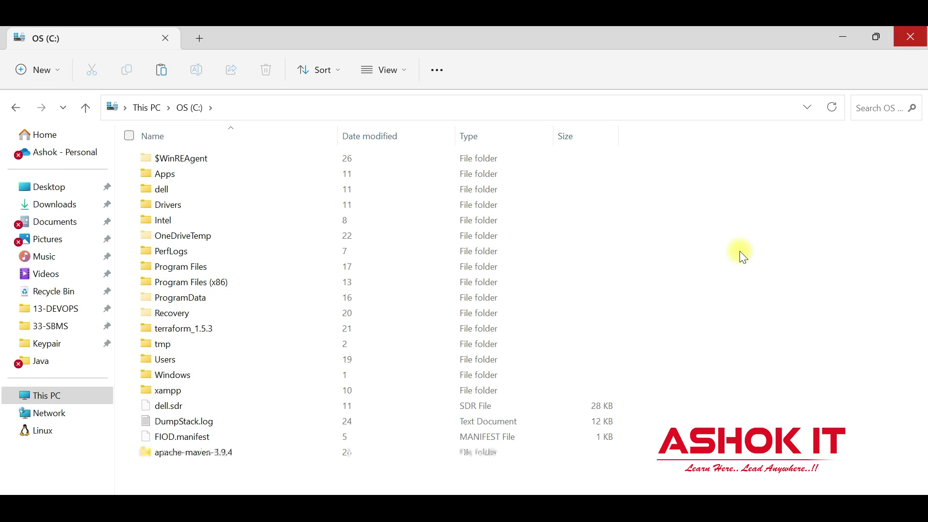
click(721, 305)
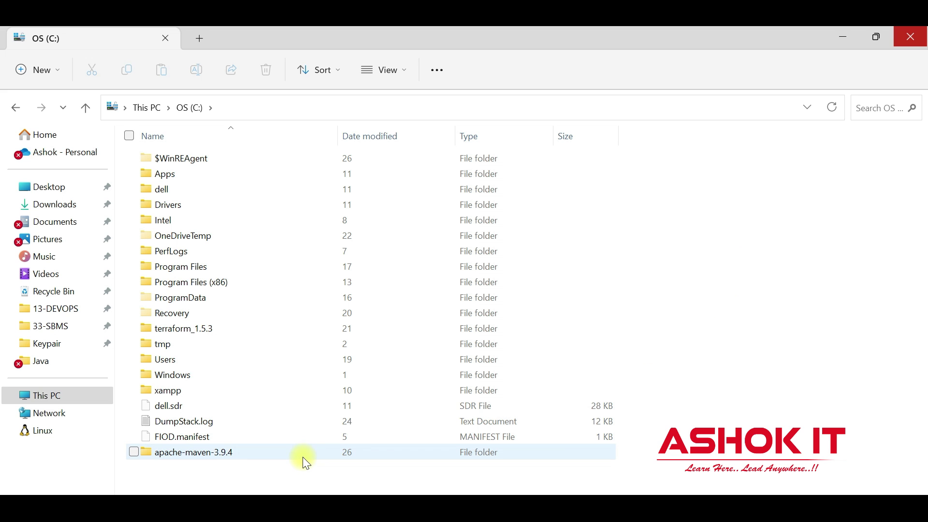
click(225, 457)
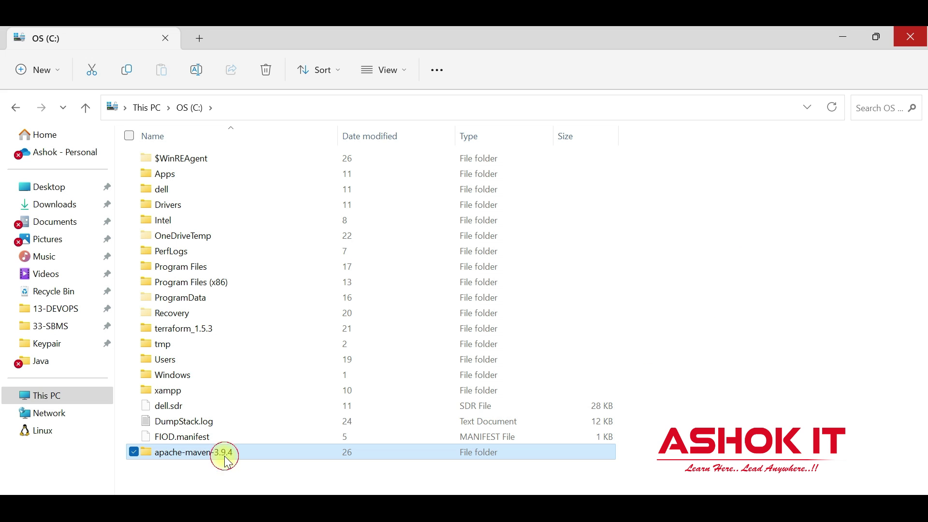
double_click(214, 455)
Review the bin, boot, conf and lib subfolders and show the C:\apache-maven-3.9.4 path.
click(176, 159)
click(176, 175)
key(Down)
key(Down)
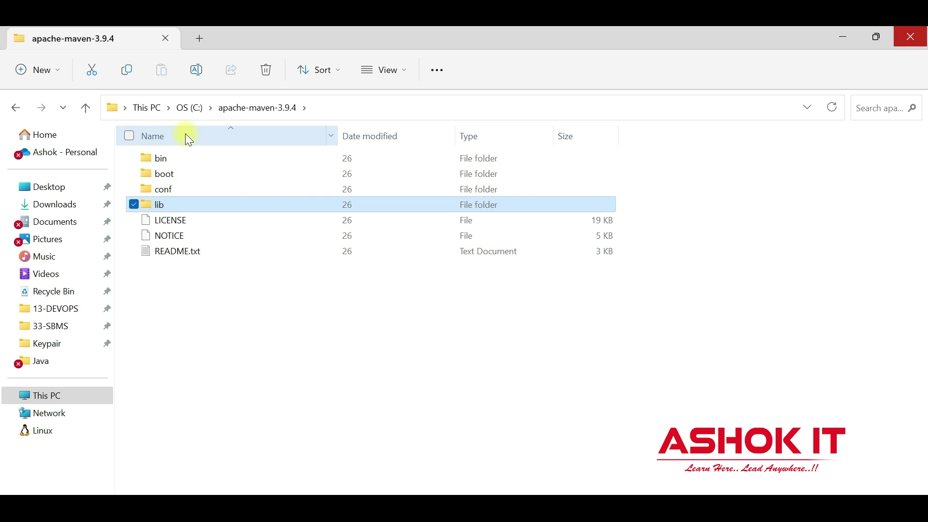
click(233, 340)
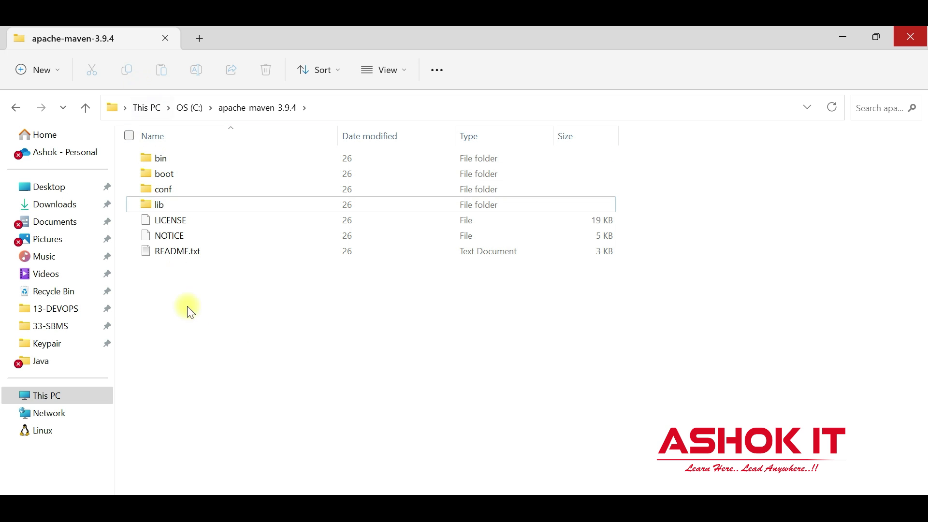
click(331, 108)
key(ctrl+c)
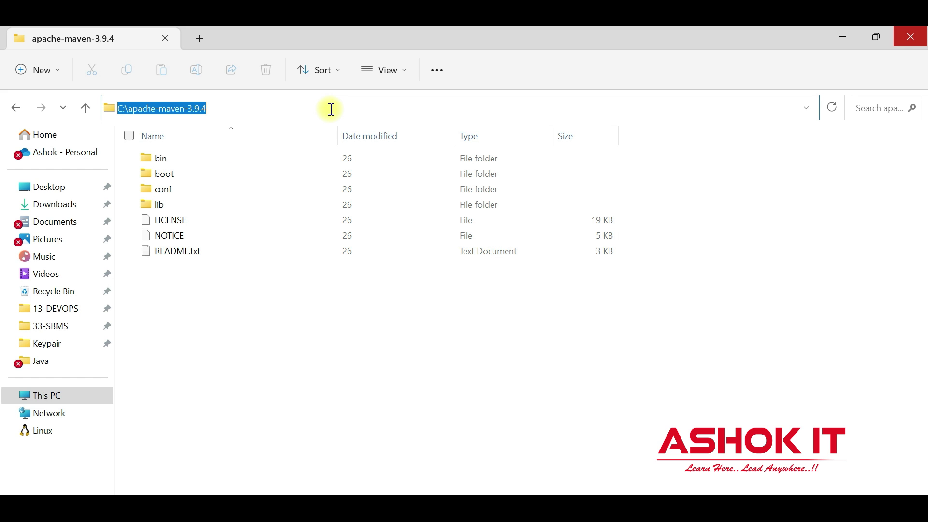
click(324, 375)
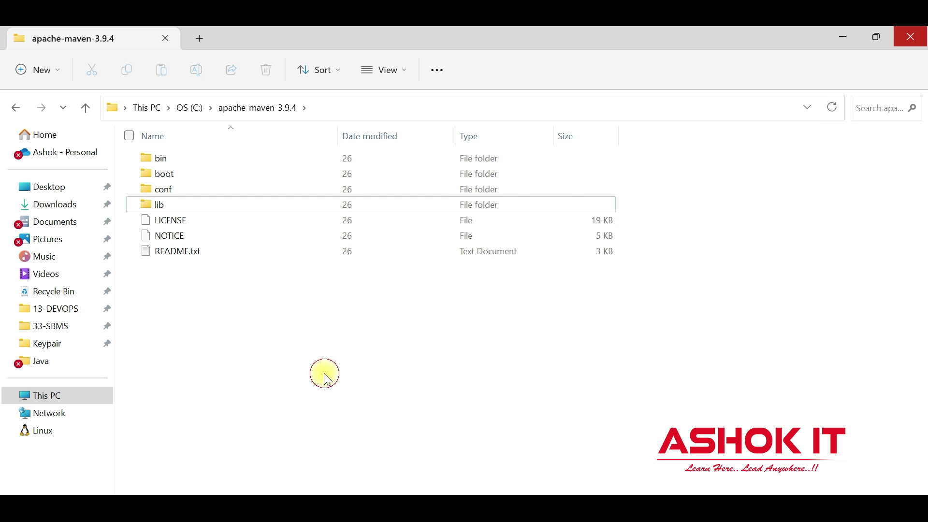
Reopen the system environment variables settings via the Start search 'Edit'.
key(super)
text(Edit)
key(Return)
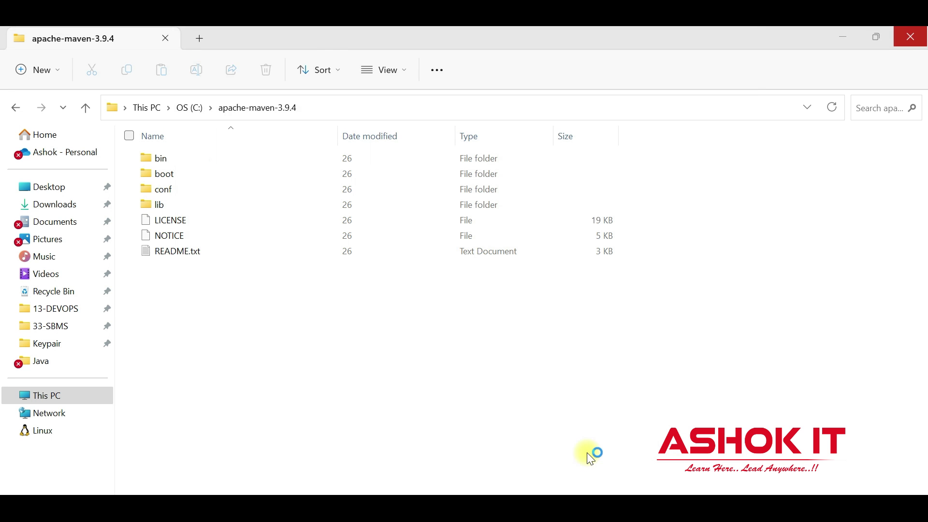
Open the Environment Variables list and begin a new system variable.
click(239, 334)
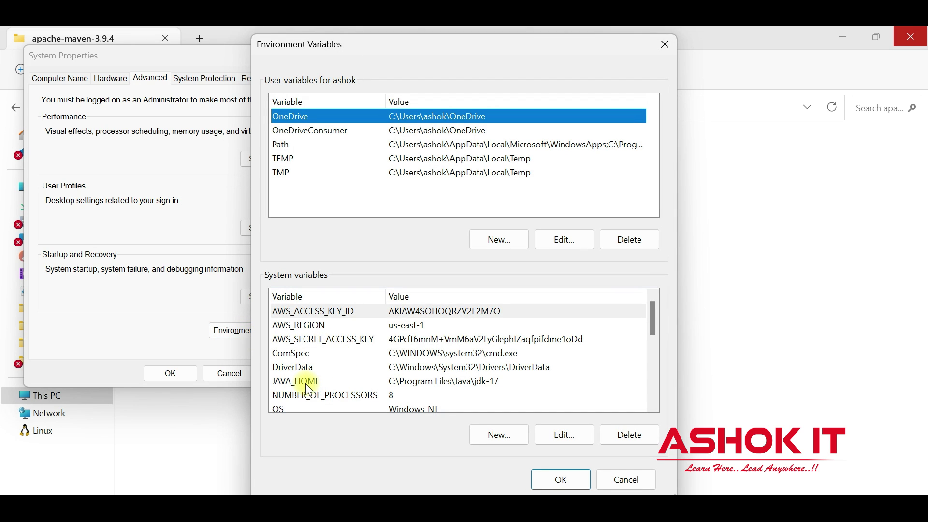
click(306, 383)
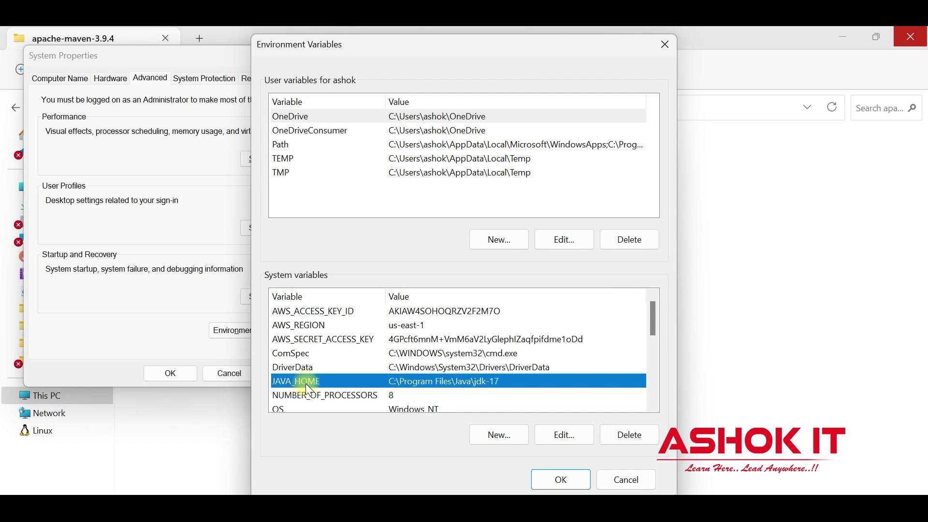
click(498, 434)
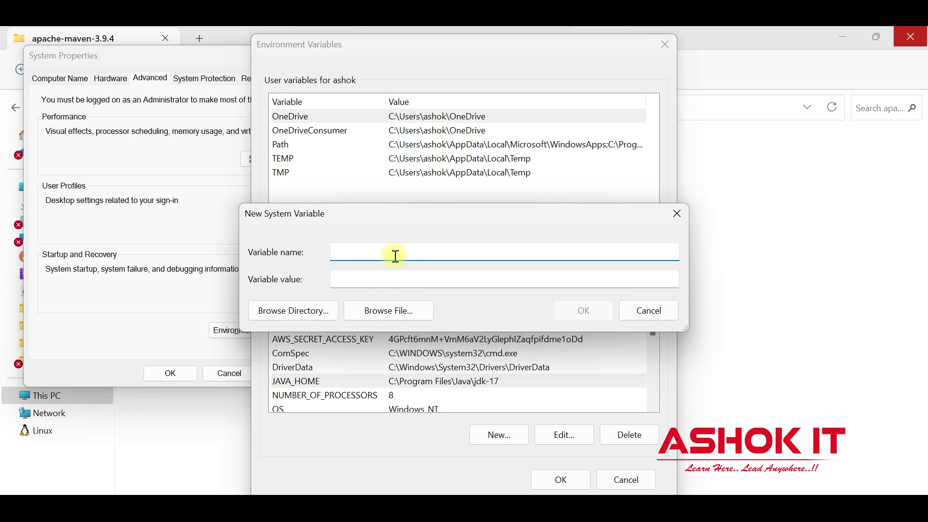
Create the system variable MAVEN_HOME with the value C:\apache-maven-3.9.4.
text(MAVEN_HOME)
key(Tab)
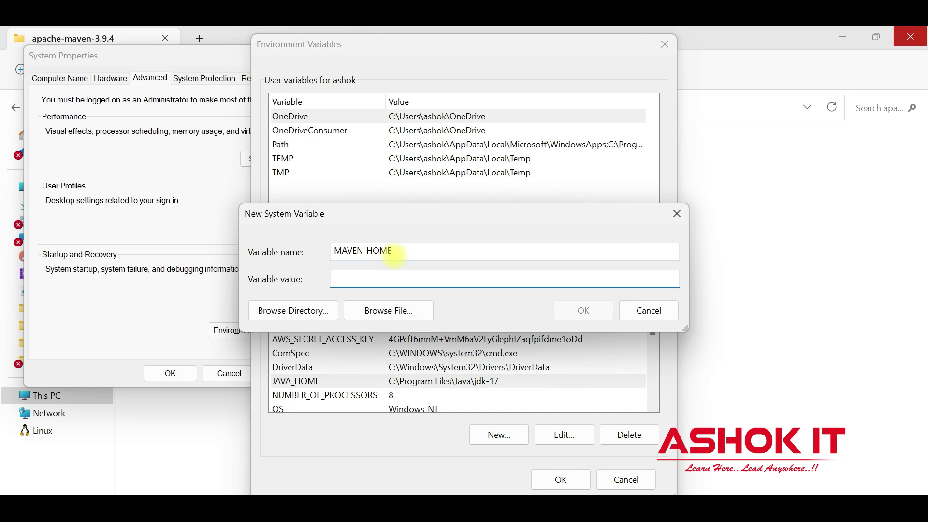
key(ctrl+v)
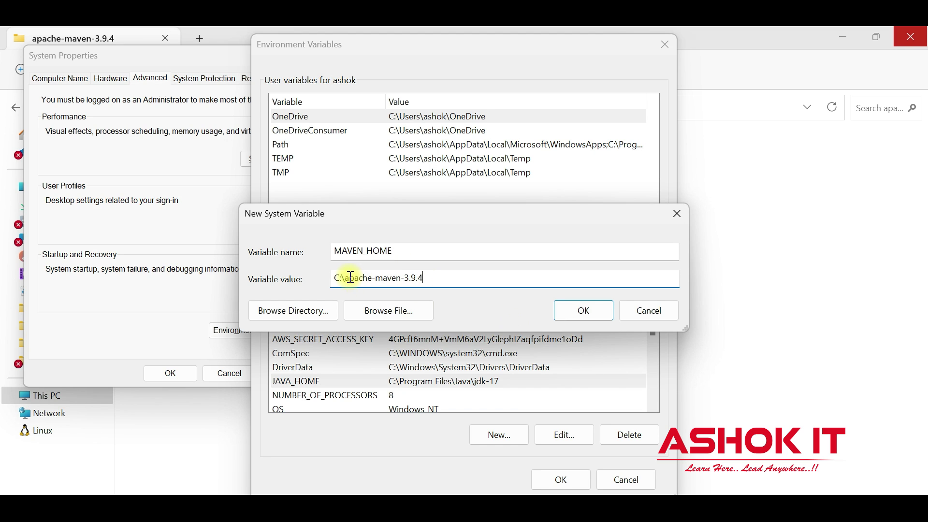
drag(443, 280, 331, 280)
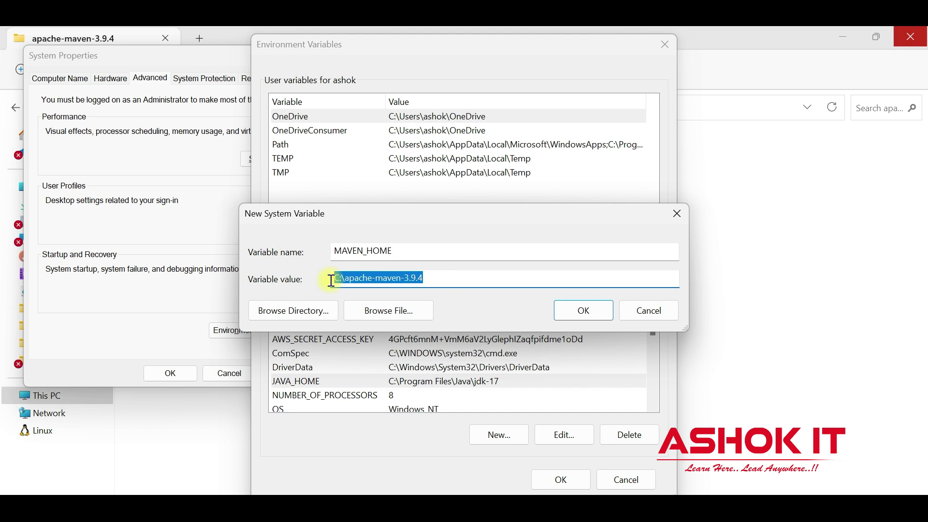
click(442, 278)
drag(442, 278, 333, 277)
key(ctrl+c)
click(457, 278)
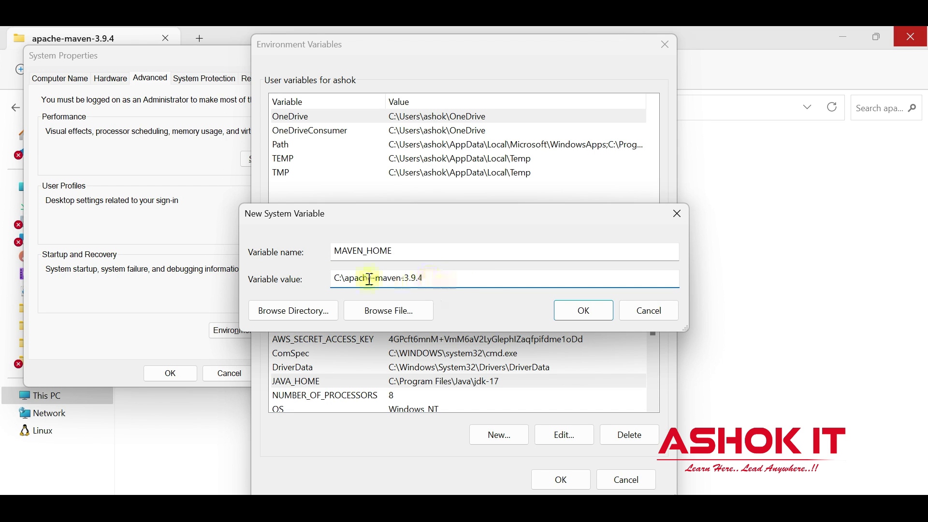
click(565, 312)
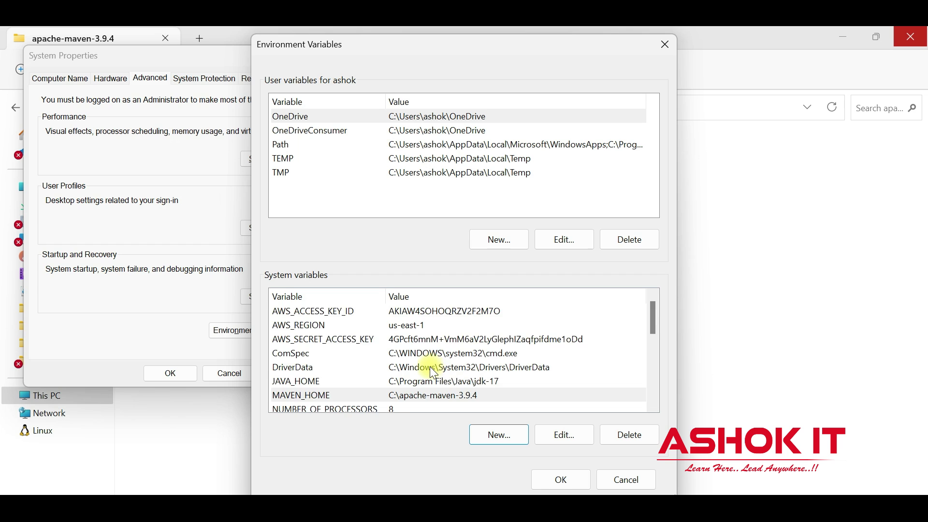
scroll(434, 372, down, 1)
click(407, 395)
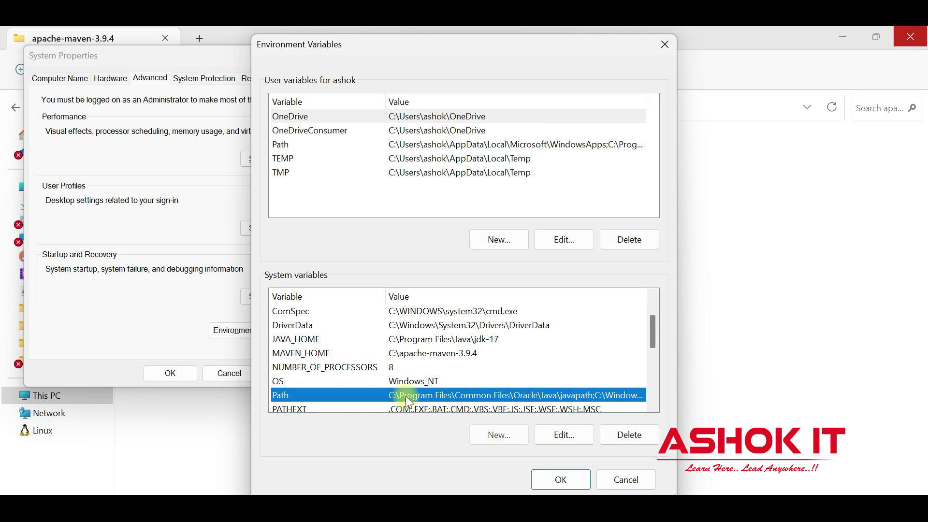
Append C:\apache-maven-3.9.4\bin as a new system Path entry and save the changes.
click(563, 435)
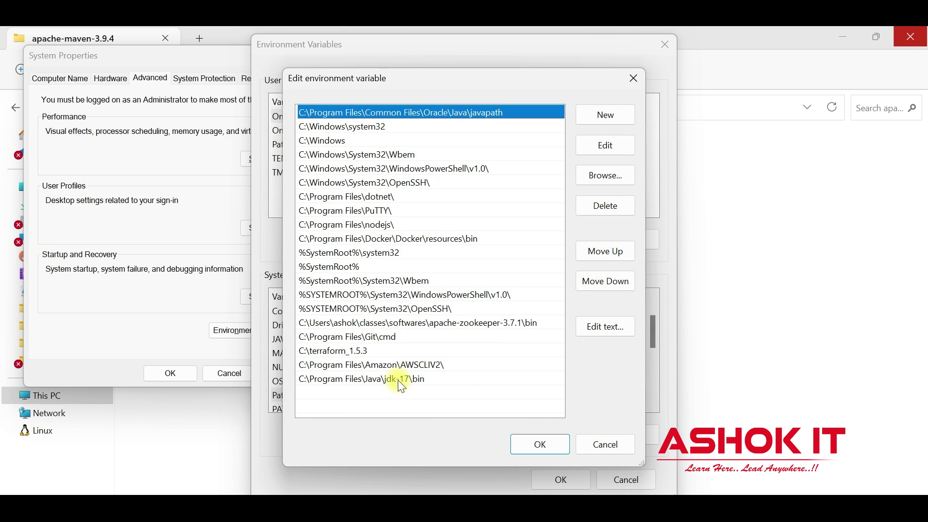
click(374, 381)
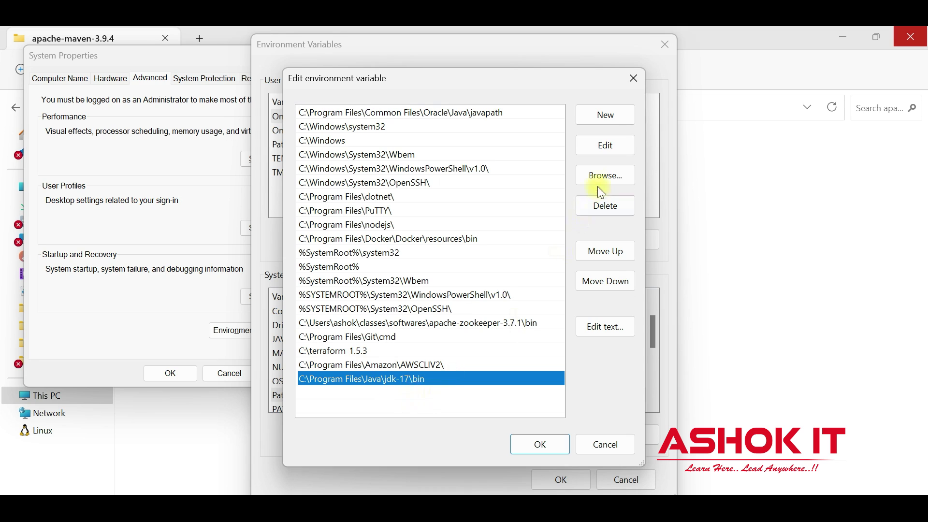
click(604, 116)
key(ctrl+v)
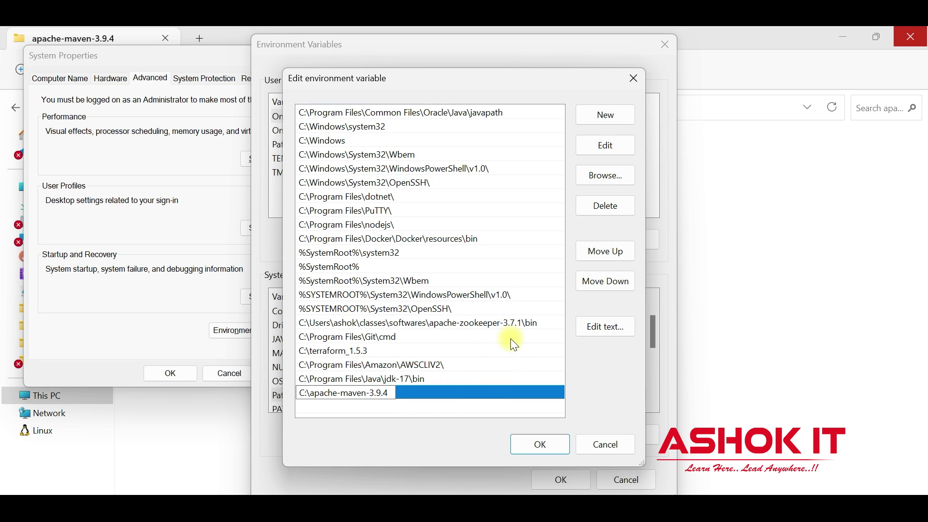
text(\bin)
click(389, 379)
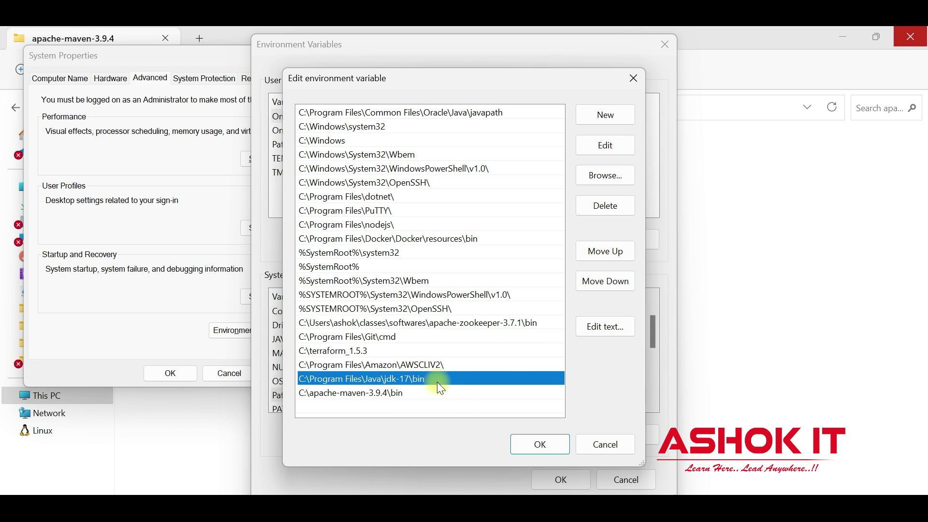
click(399, 393)
click(540, 444)
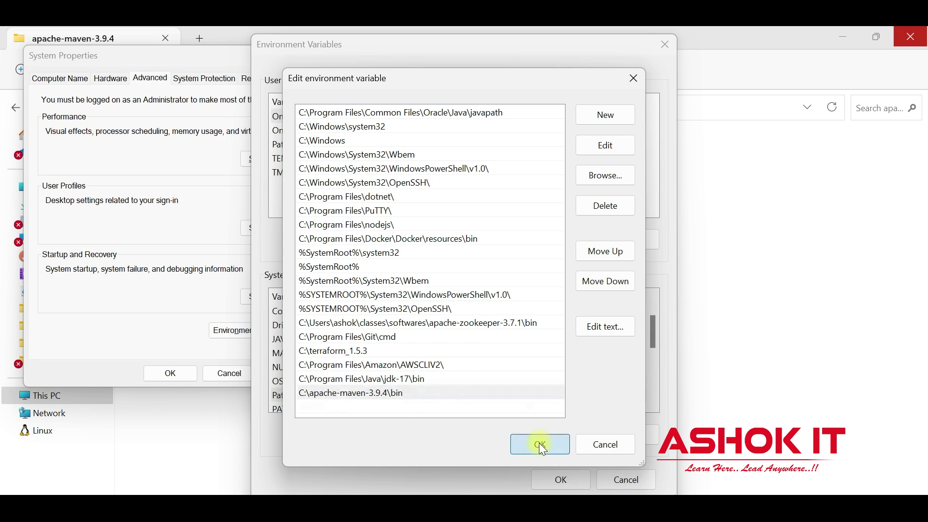
click(561, 480)
Close System Properties and launch Command Prompt from the Start search.
click(172, 374)
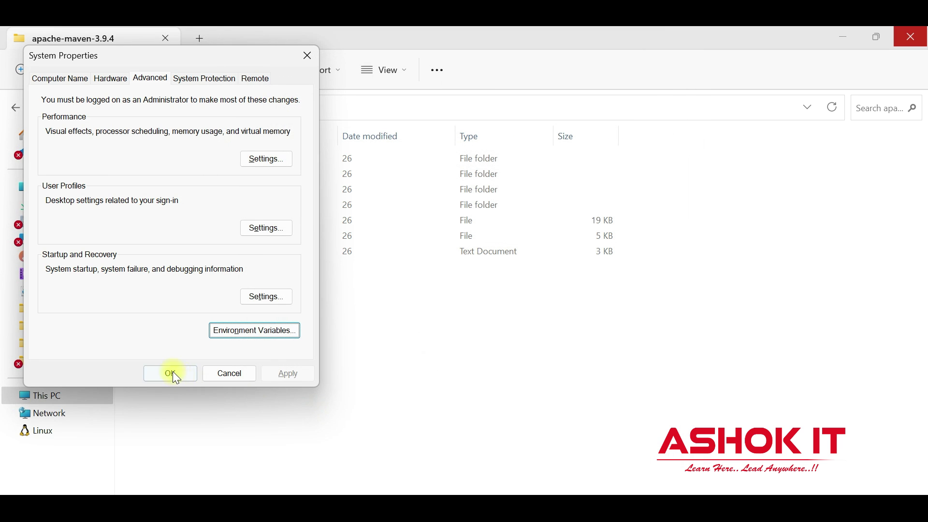
key(super)
text(cmd)
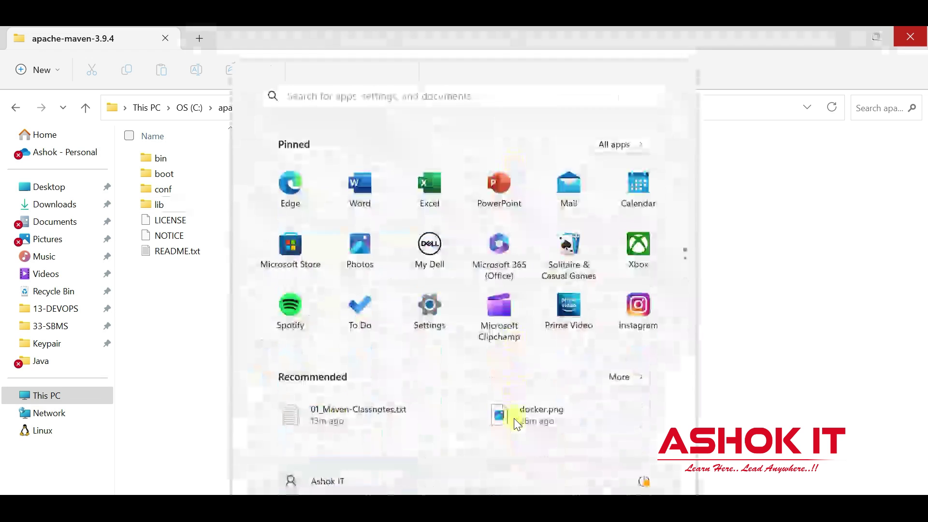
key(Return)
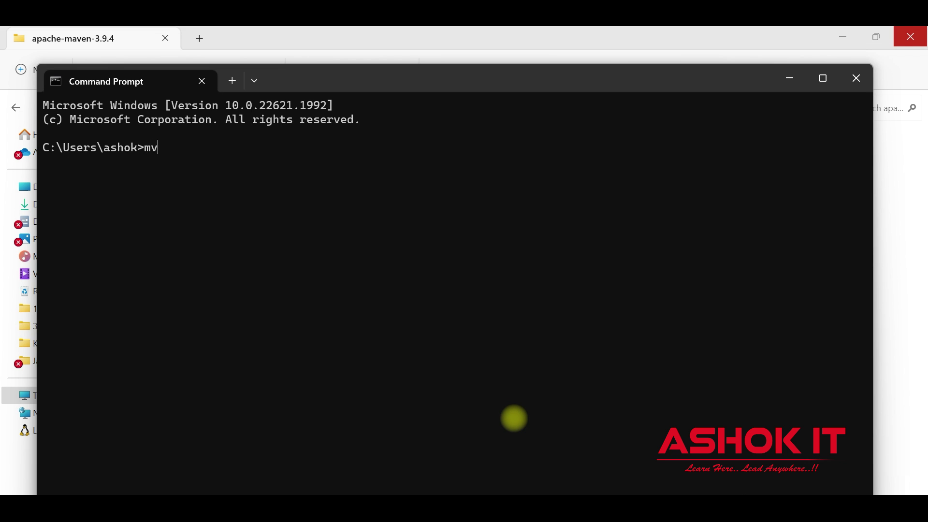
Run mvn -v and check it reports Maven 3.9.4 using Java 17.0.8.
text(mvn -v)
key(Return)
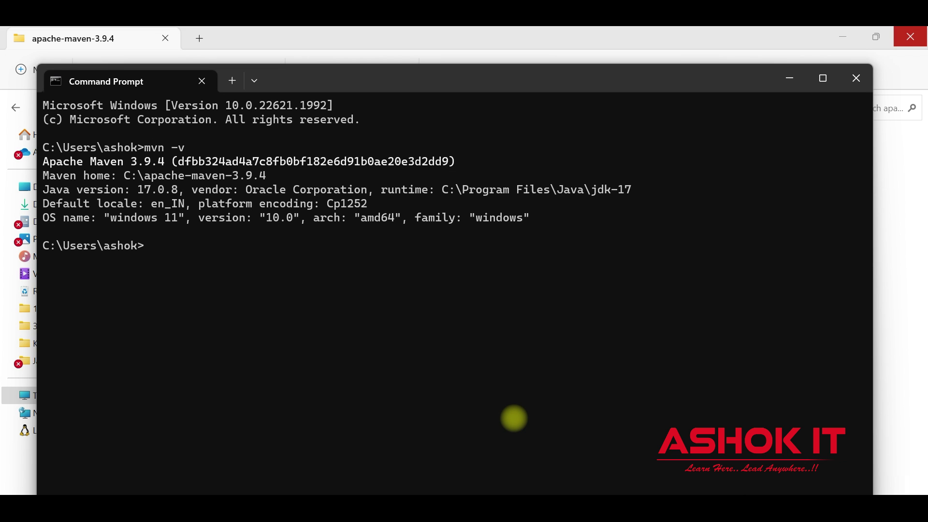
drag(57, 161, 445, 165)
click(359, 216)
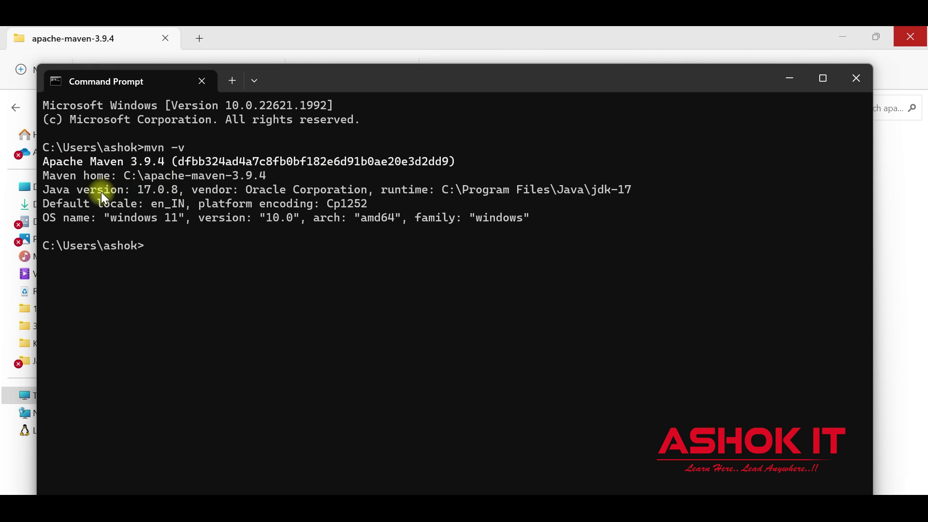
click(219, 204)
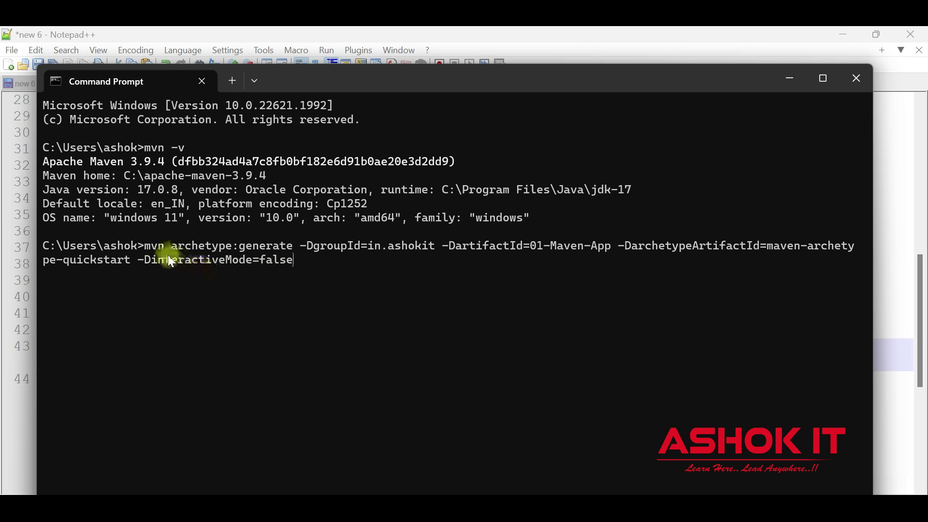
Run the quickstart archetype:generate command and confirm BUILD SUCCESS in the maximized window.
drag(146, 246, 201, 254)
drag(289, 265, 294, 262)
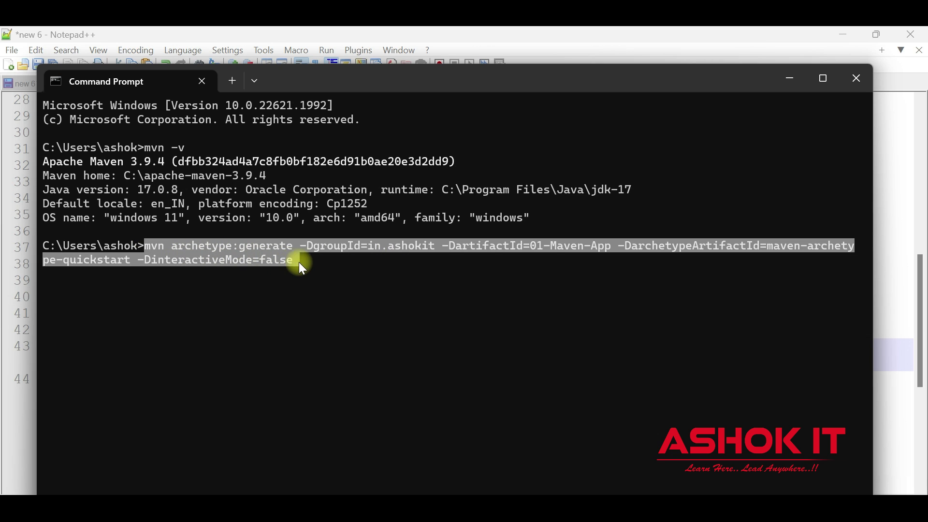
key(ctrl+c)
key(Return)
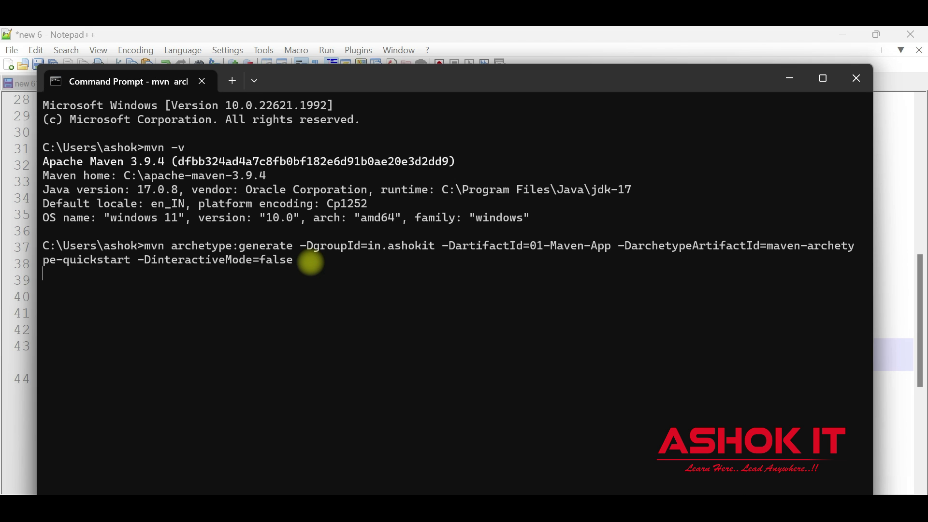
key(super+Up)
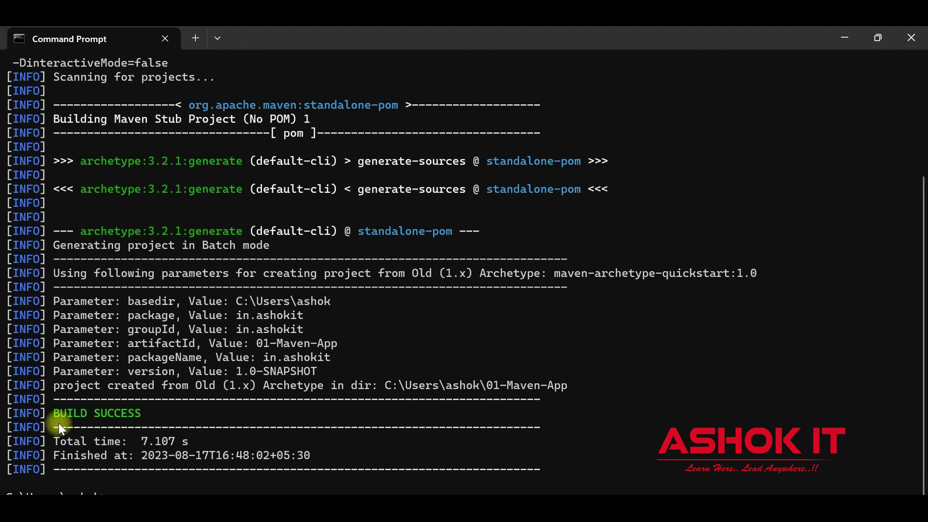
drag(55, 414, 146, 419)
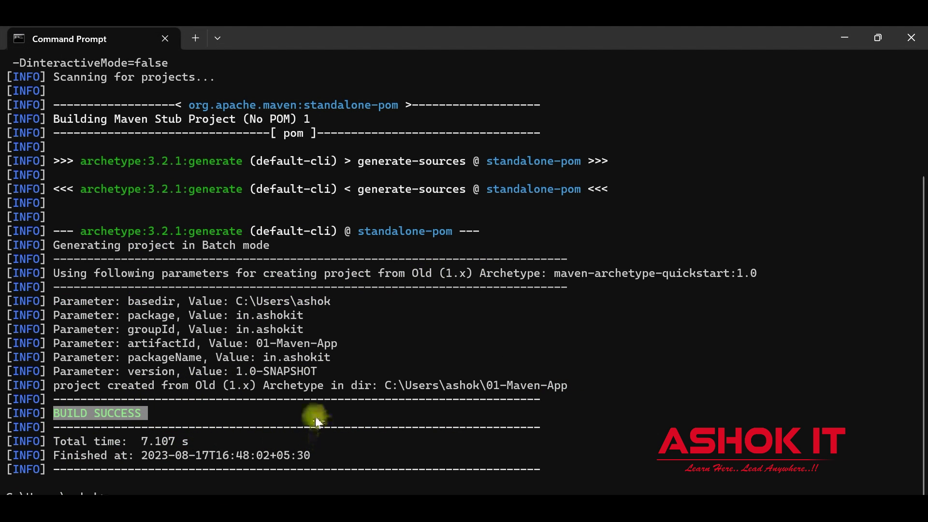
Clear the screen with cls and change into the 01-Maven-App folder.
text(cls)
key(Return)
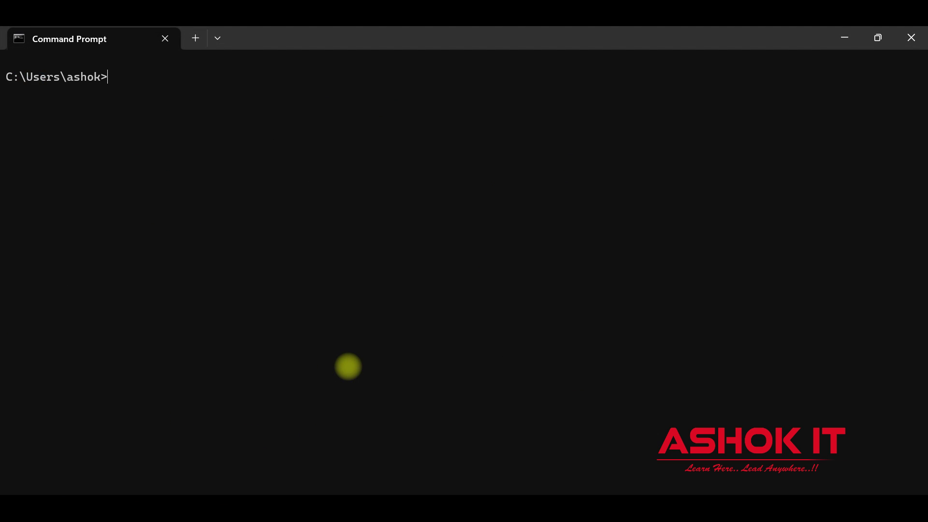
key(Return)
key(Return)
drag(28, 105, 111, 106)
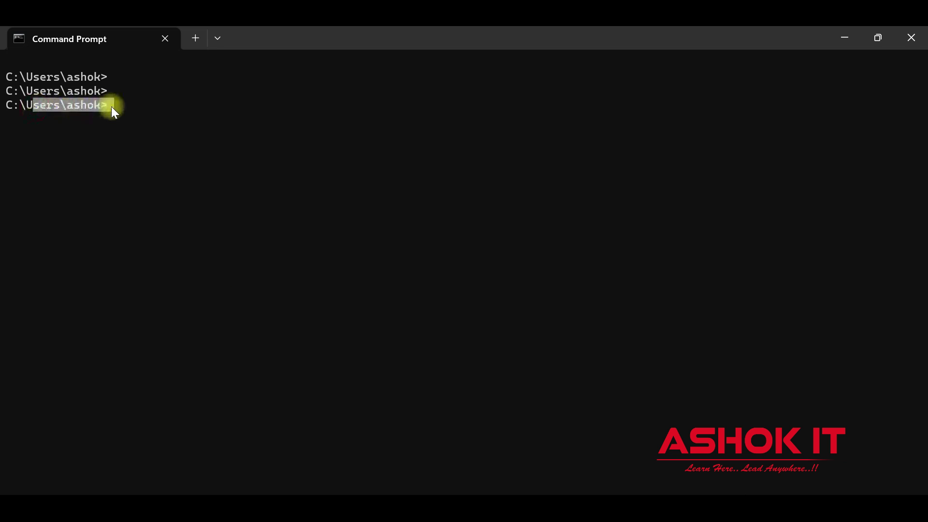
click(111, 107)
text(cd 01-)
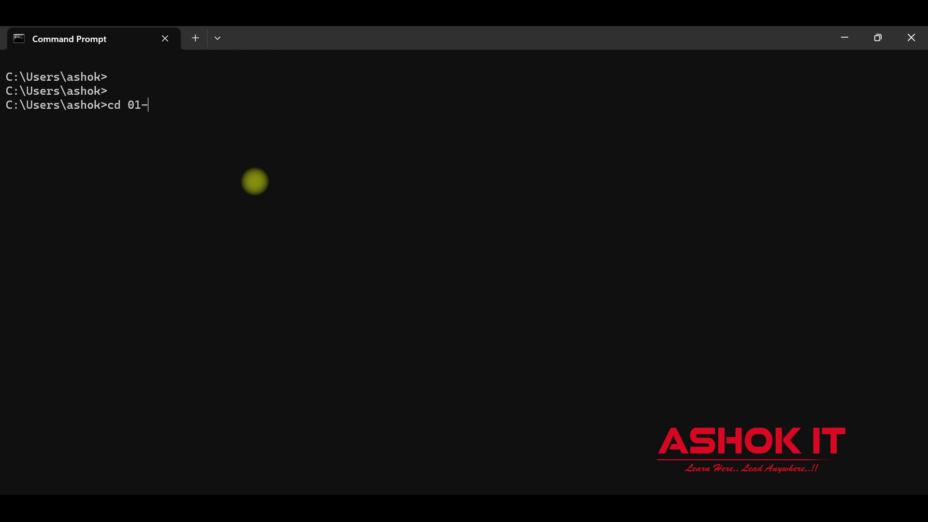
text(Maven-App)
key(Return)
key(Return)
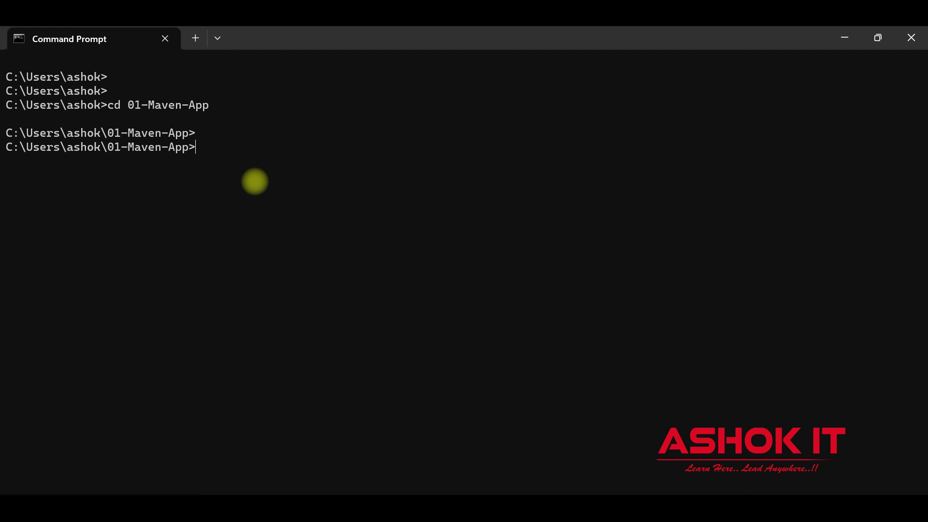
In File Explorer, navigate from C: through Users into the user's home folder.
mouse_move(354, 508)
click(331, 481)
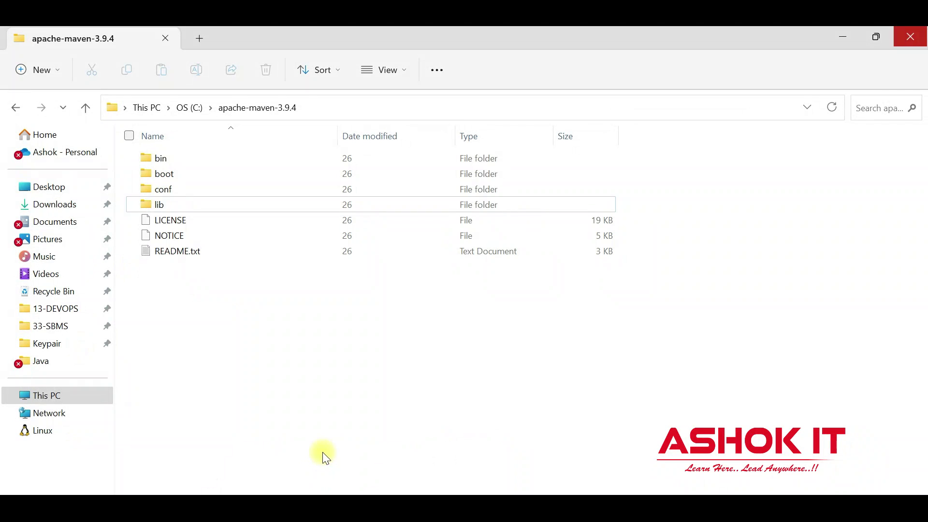
click(189, 108)
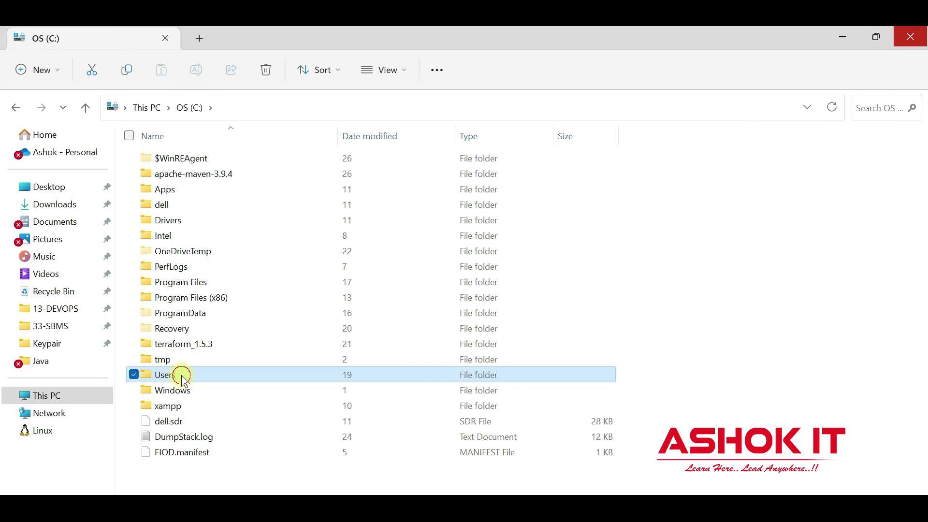
double_click(183, 375)
double_click(164, 158)
scroll(329, 302, down, 5)
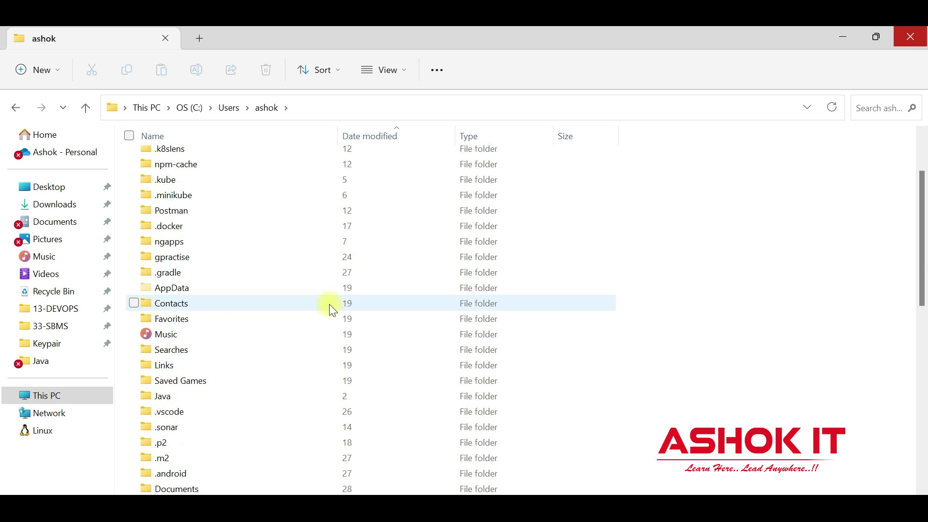
scroll(310, 321, down, 7)
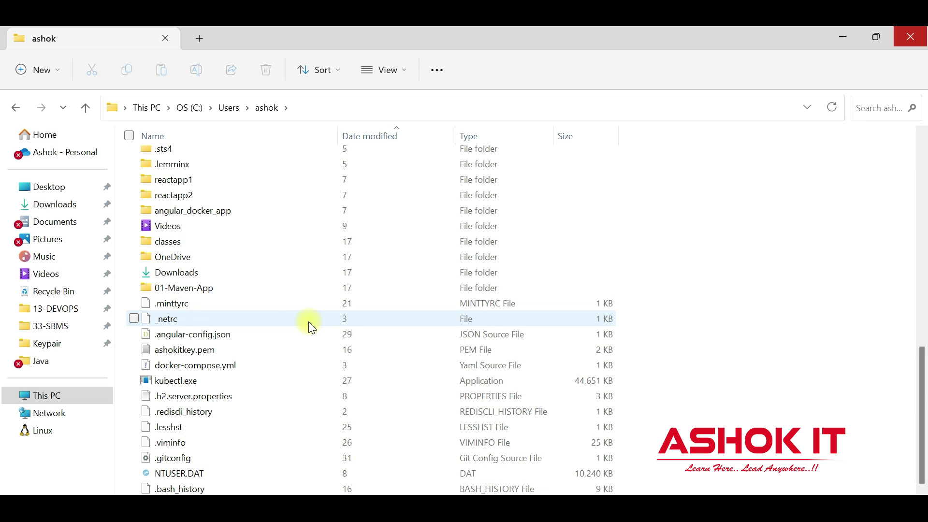
scroll(309, 323, up, 4)
scroll(310, 322, up, 4)
scroll(309, 322, down, 5)
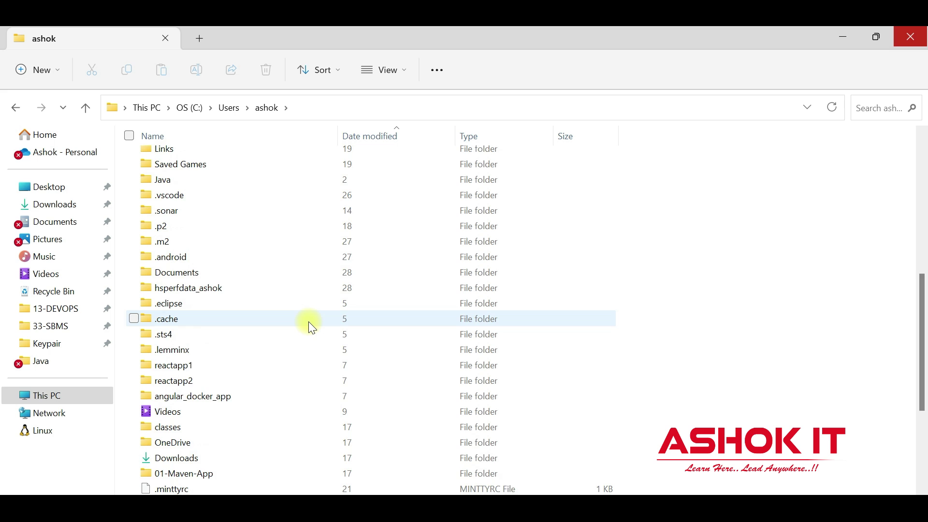
Open the 01-Maven-App folder and check it holds src and pom.xml.
click(309, 321)
key(0)
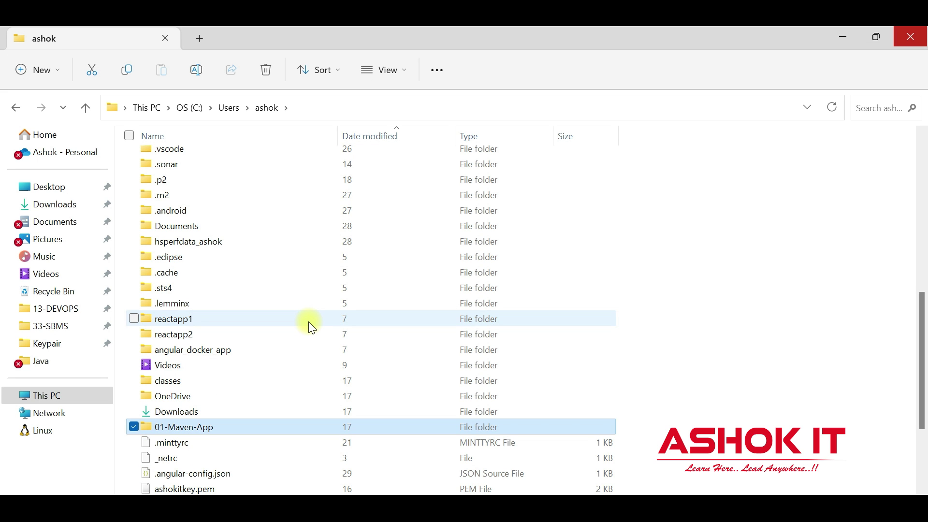
double_click(216, 431)
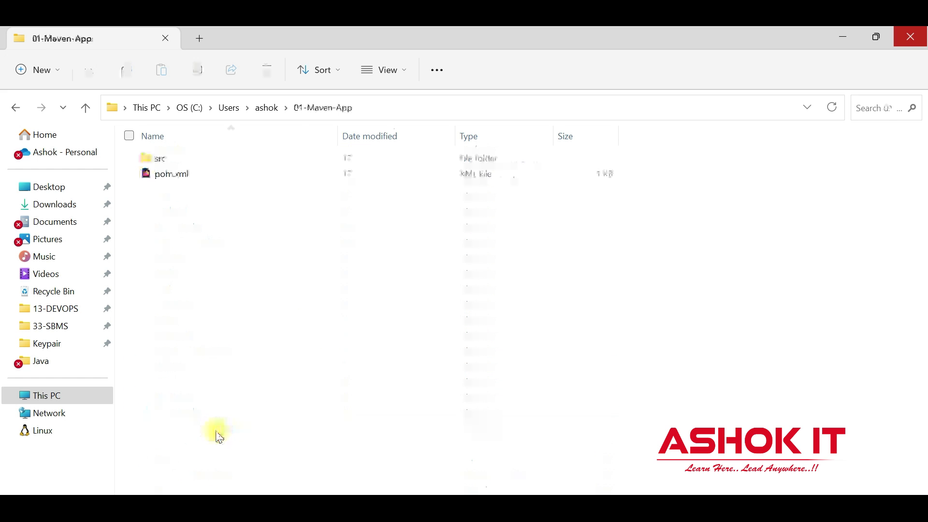
click(160, 159)
click(190, 173)
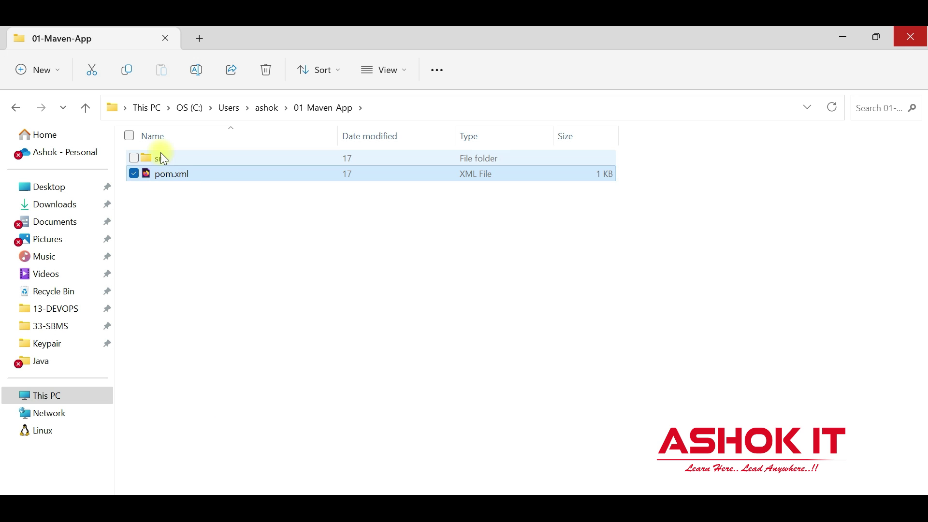
click(285, 248)
Run mvn clean package and confirm it builds 01-Maven-App-1.0-SNAPSHOT.jar.
key(alt+Tab)
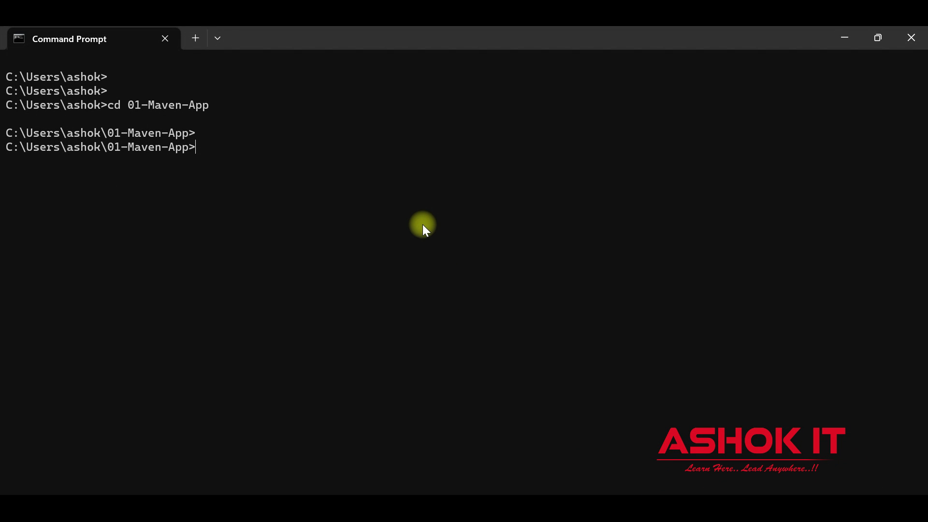
text(mvn clean package)
key(Return)
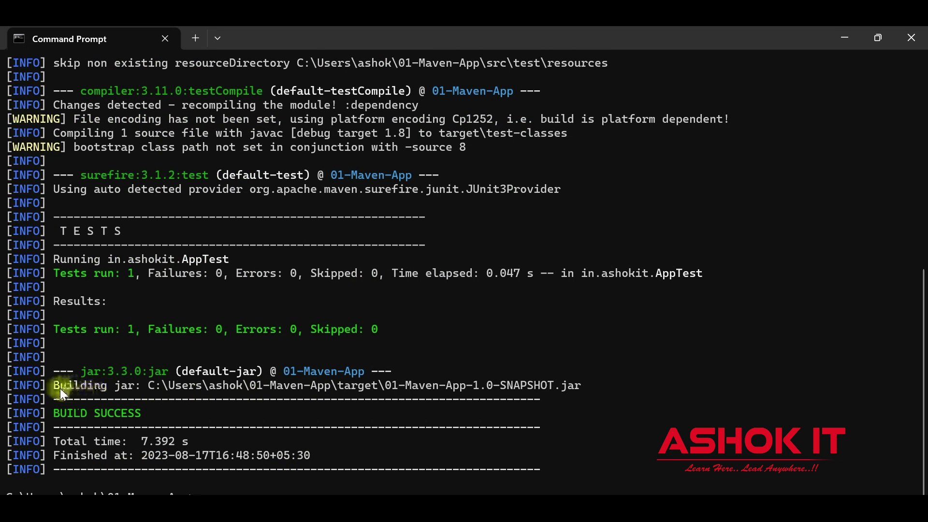
drag(53, 387, 574, 391)
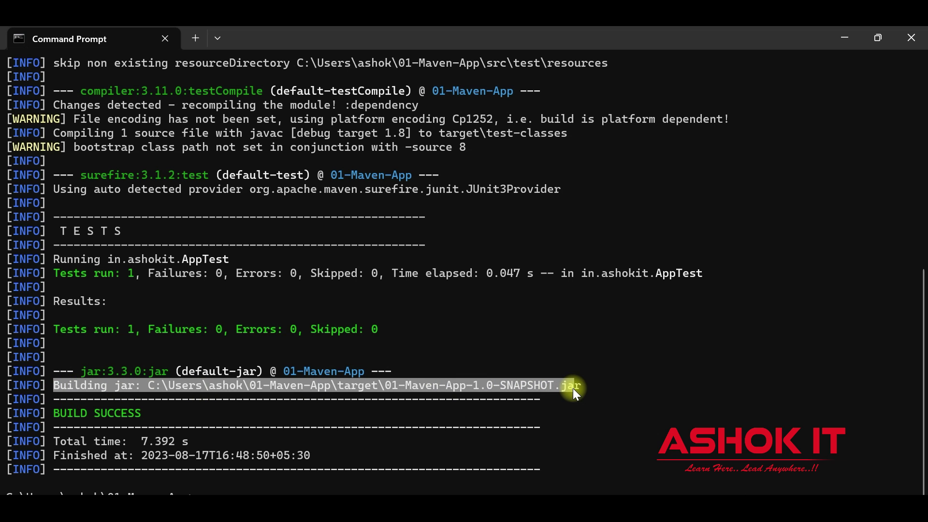
Open 01-Maven-App\target to find 01-Maven-App-1.0-SNAPSHOT.jar, then return to Command Prompt.
mouse_move(355, 508)
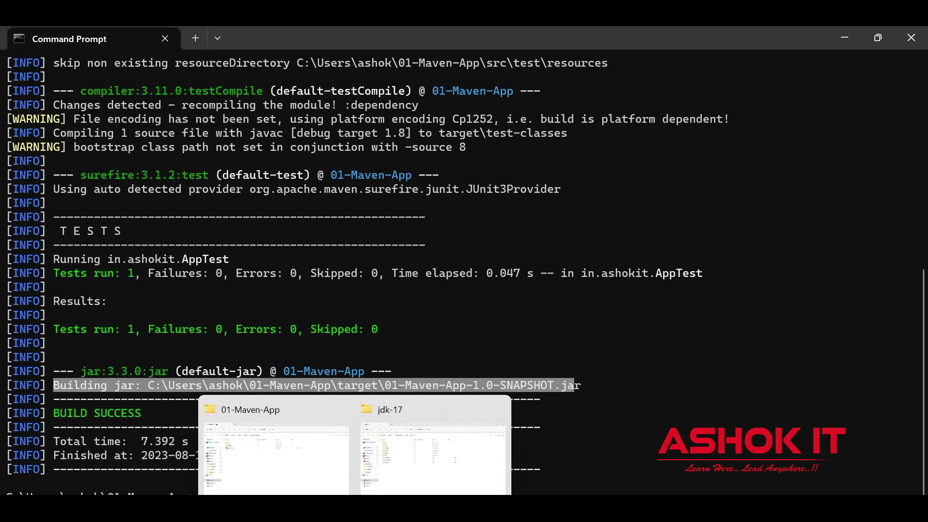
click(349, 477)
double_click(176, 175)
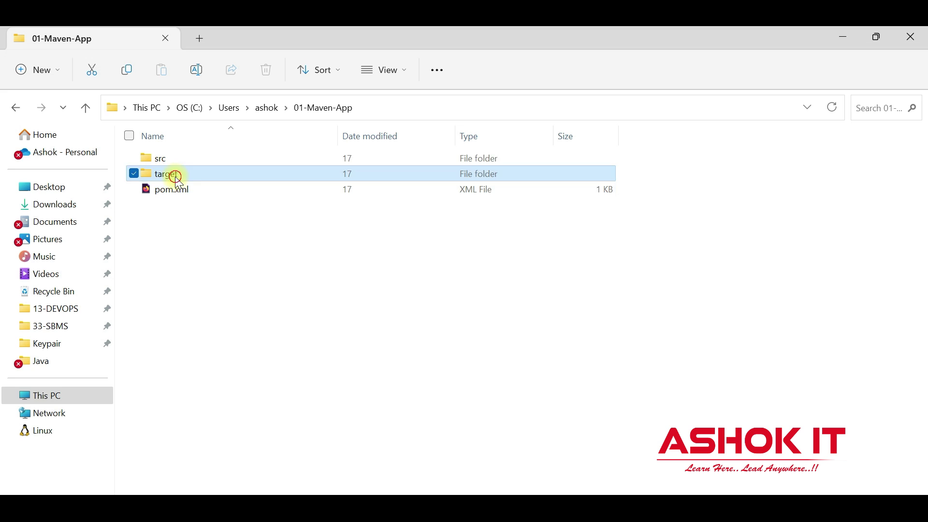
click(324, 108)
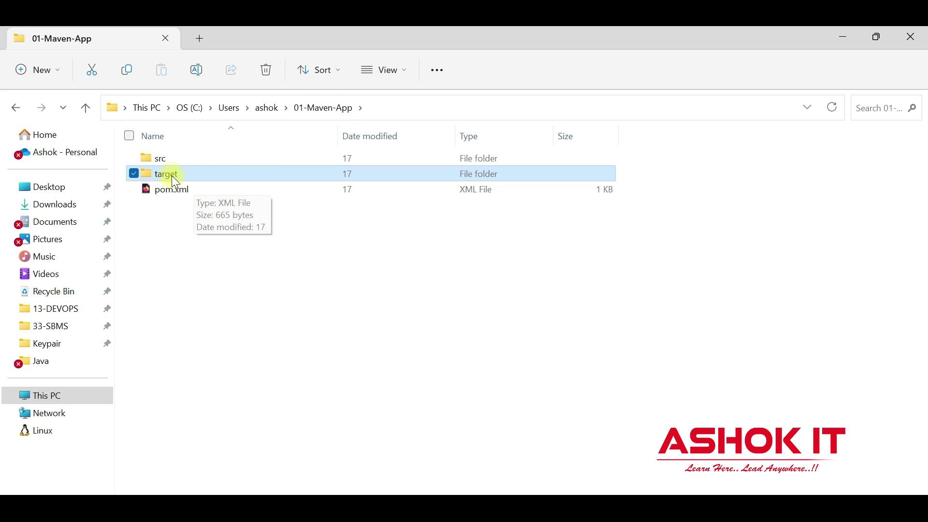
double_click(209, 174)
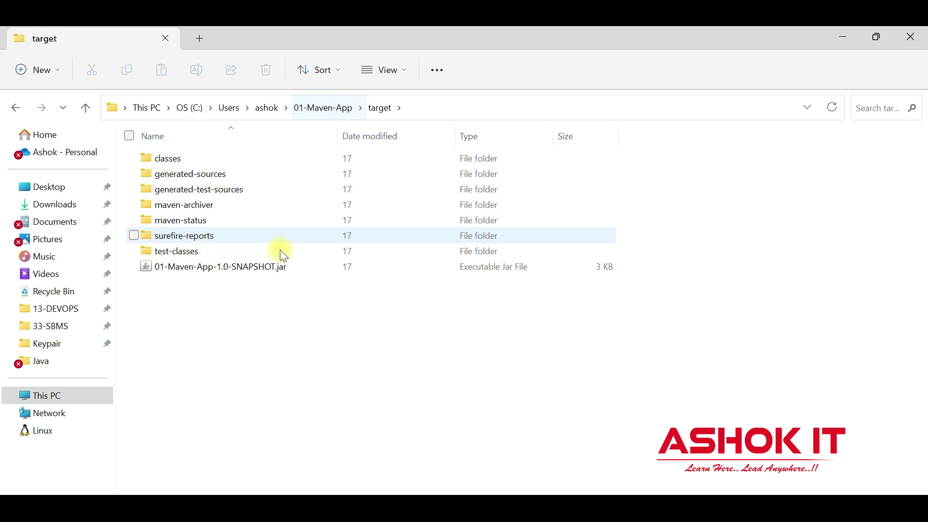
click(226, 270)
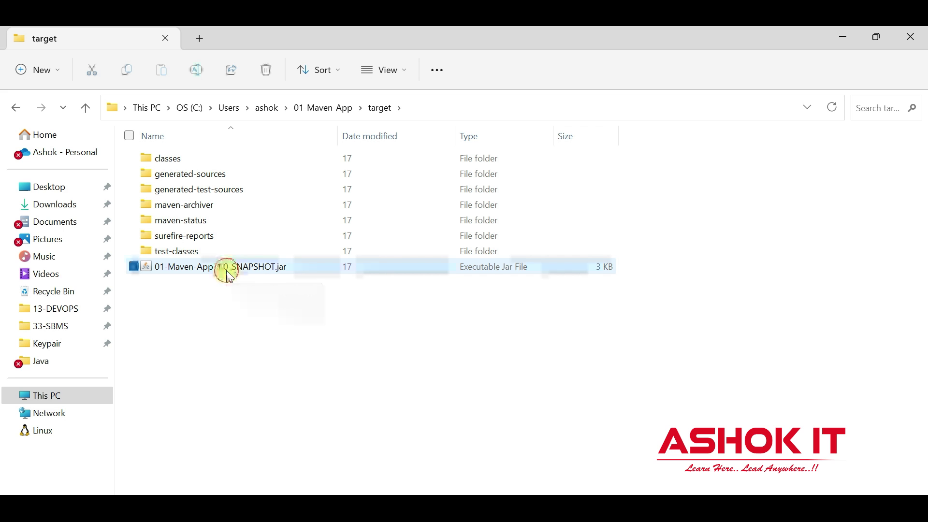
click(383, 362)
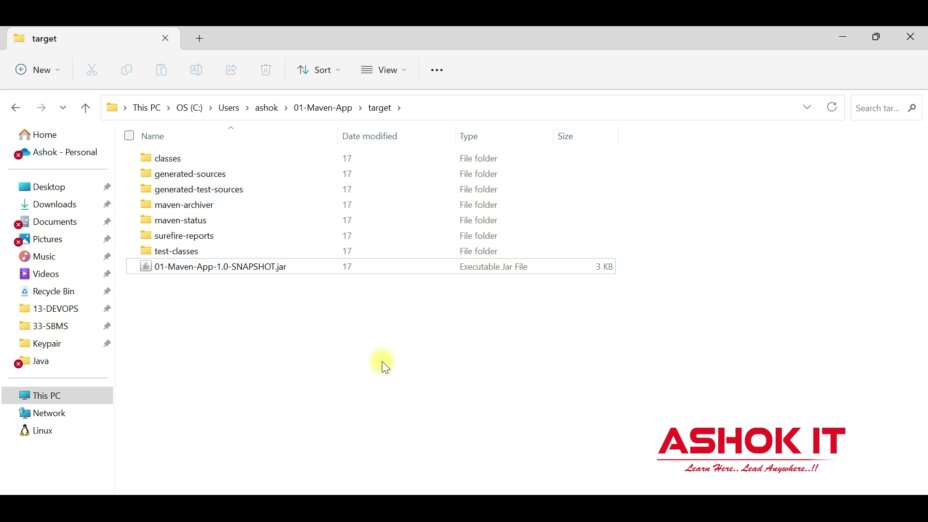
key(alt+Tab)
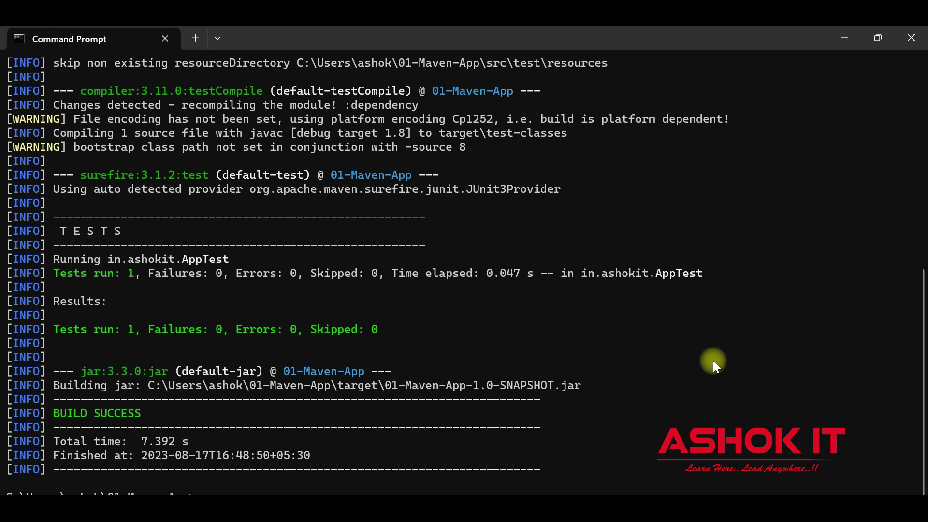